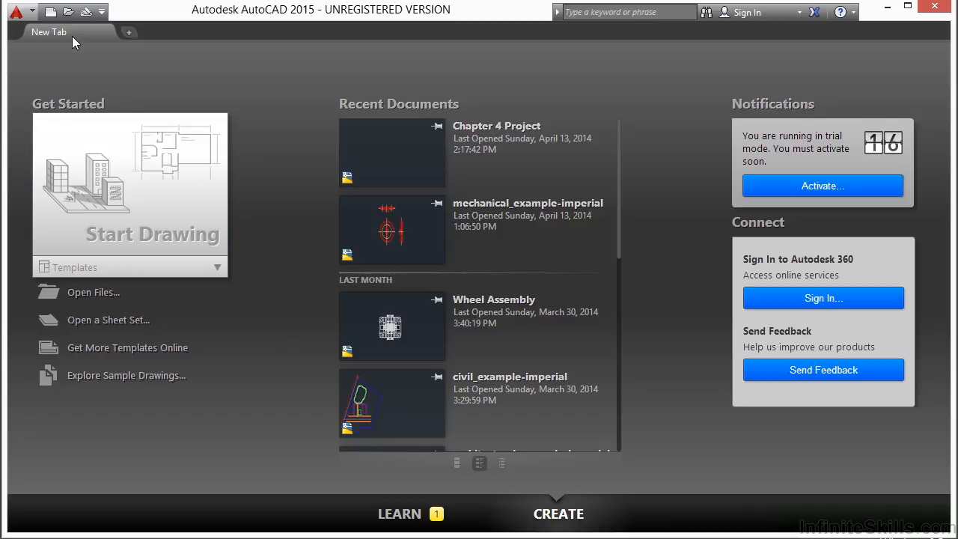
Step: Start a new drawing from the acad.dwt template
{"action": "left_click", "coordinate": [128, 35]}
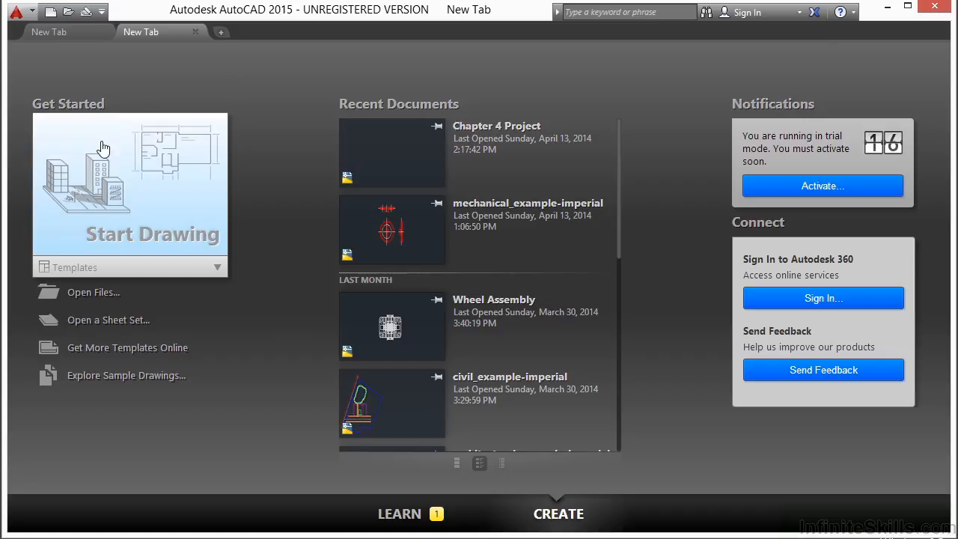
{"action": "left_click", "coordinate": [94, 268]}
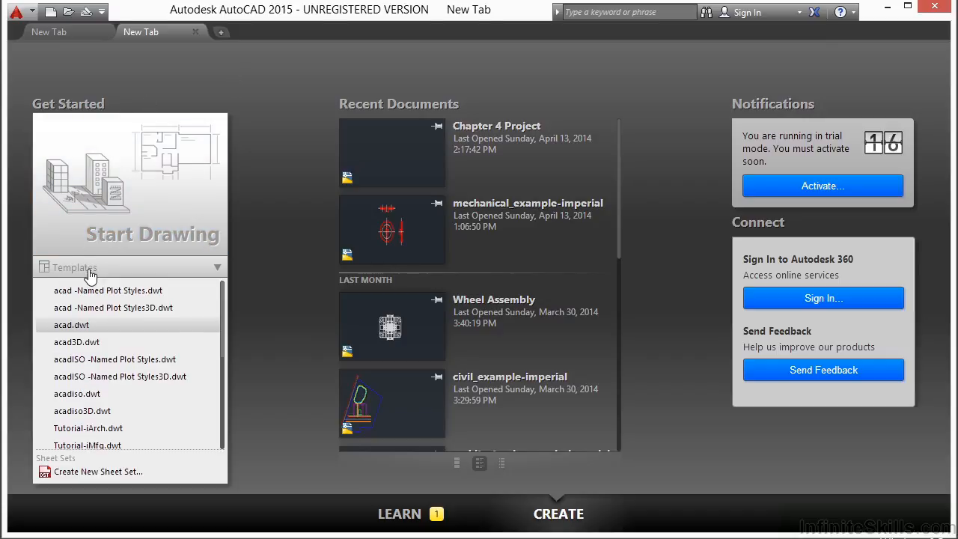
{"action": "left_click", "coordinate": [107, 331]}
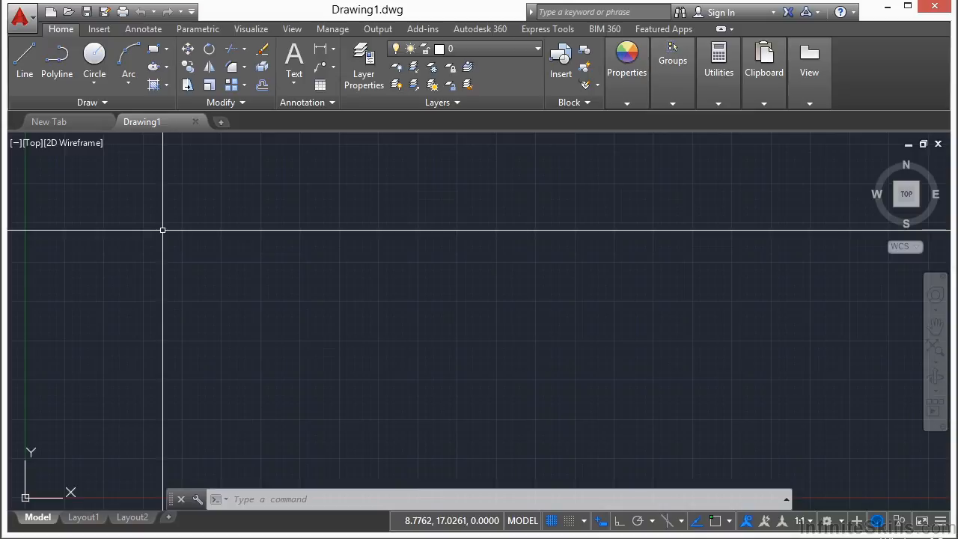
Step: Start saving the drawing and browse to the 04 folder under Google Drive, Infinite Skills, AutoCAD 2015 Beginers, Projects
{"action": "left_click", "coordinate": [27, 27]}
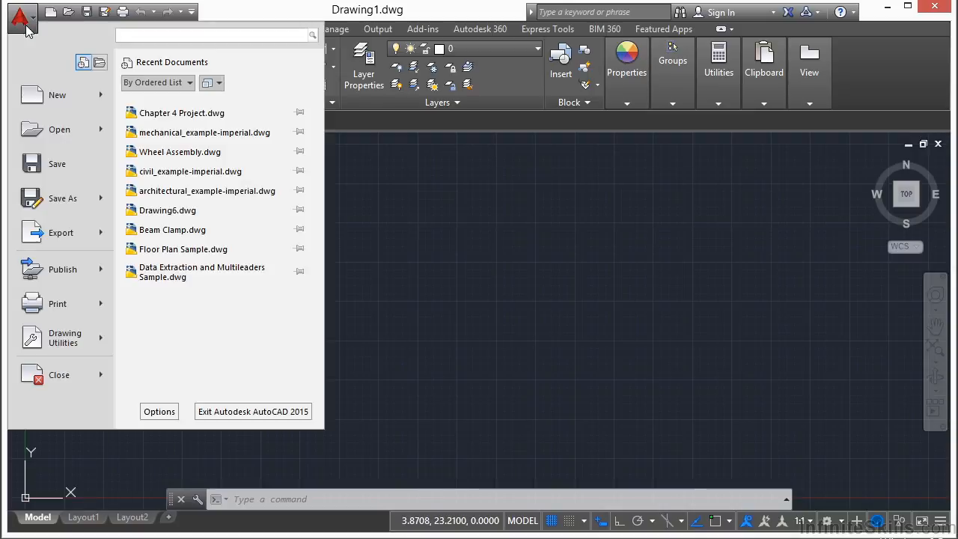
{"action": "left_click", "coordinate": [55, 165]}
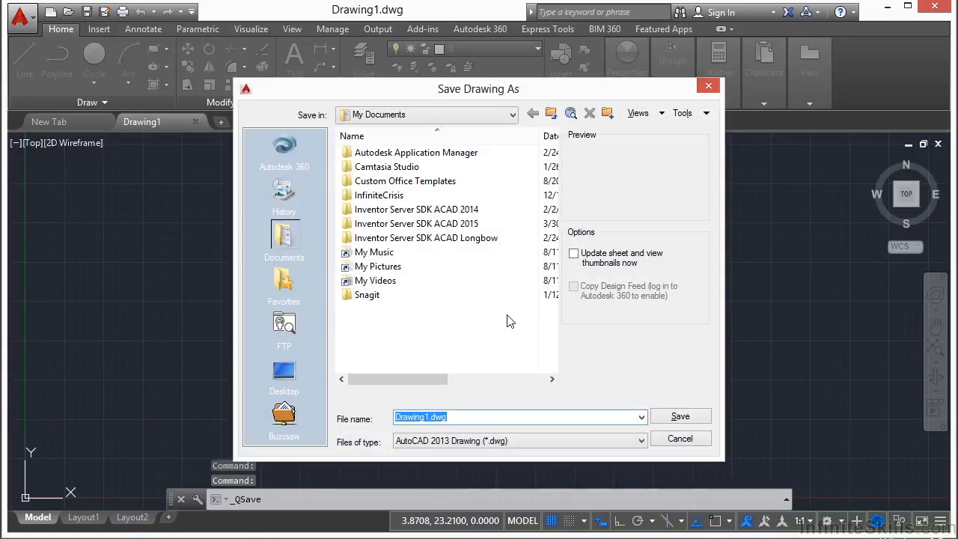
{"action": "left_click", "coordinate": [513, 116]}
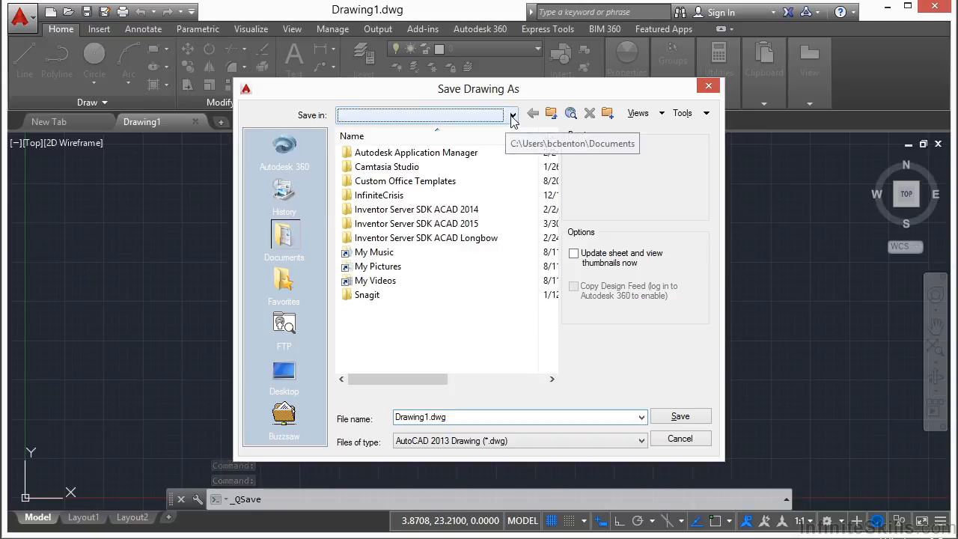
{"action": "left_click", "coordinate": [419, 181]}
{"action": "double_click", "coordinate": [383, 267]}
{"action": "left_click", "coordinate": [396, 226]}
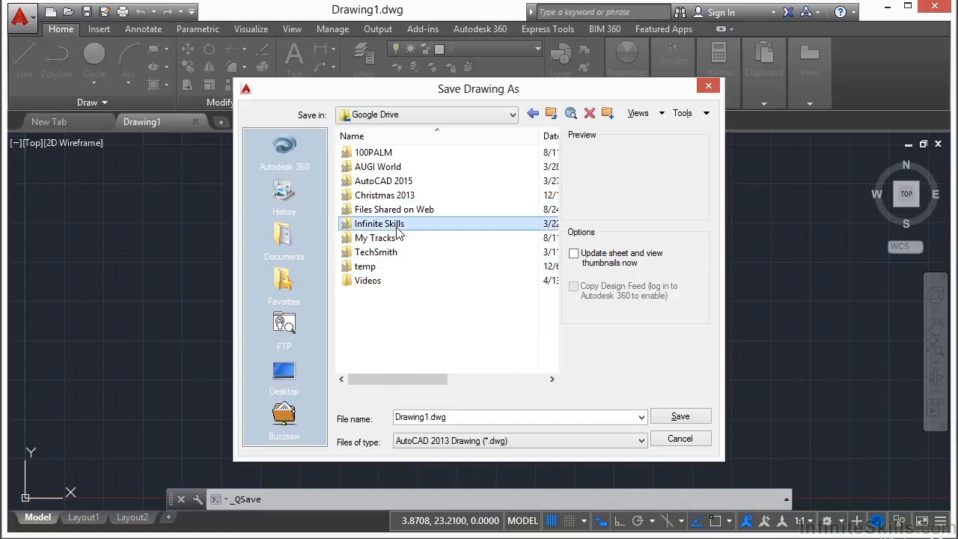
{"action": "double_click", "coordinate": [397, 232]}
{"action": "double_click", "coordinate": [406, 156]}
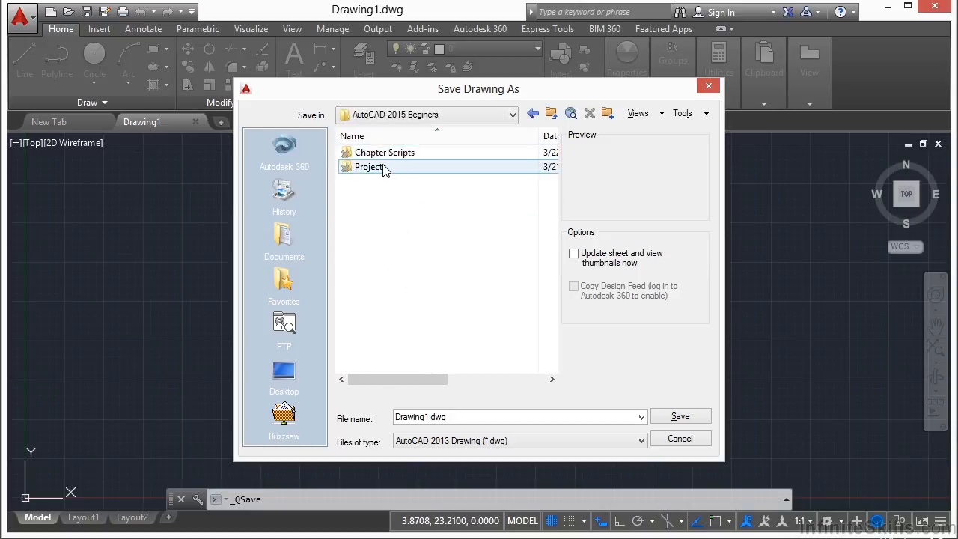
{"action": "double_click", "coordinate": [387, 168]}
{"action": "double_click", "coordinate": [368, 175]}
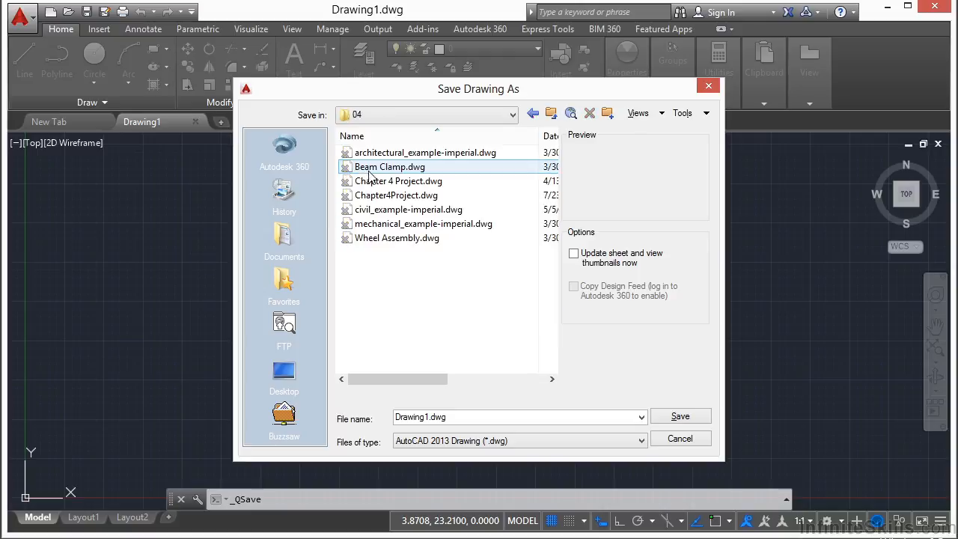
Step: Save the drawing as Chapter 4 Project.dwg, replacing the existing file of that name
{"action": "left_click", "coordinate": [397, 182]}
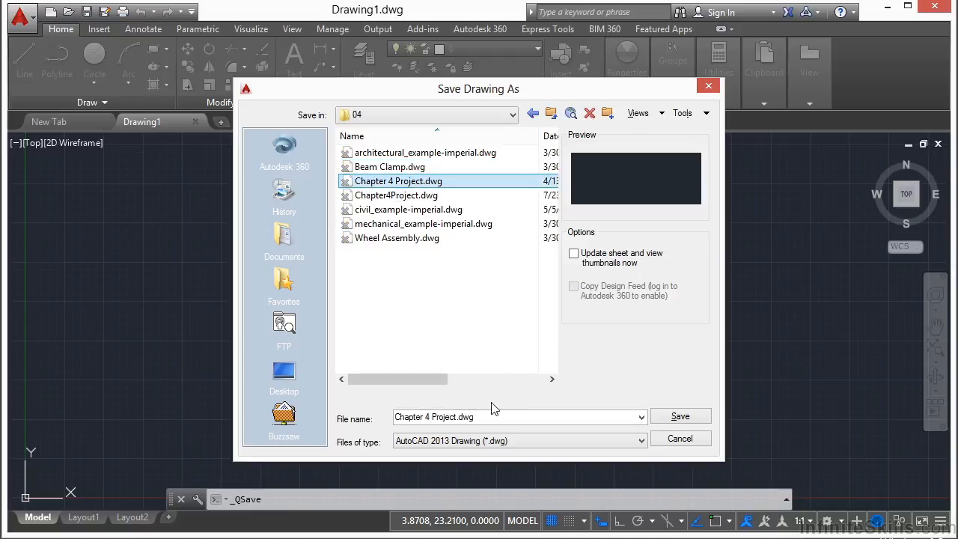
{"action": "left_click", "coordinate": [679, 418]}
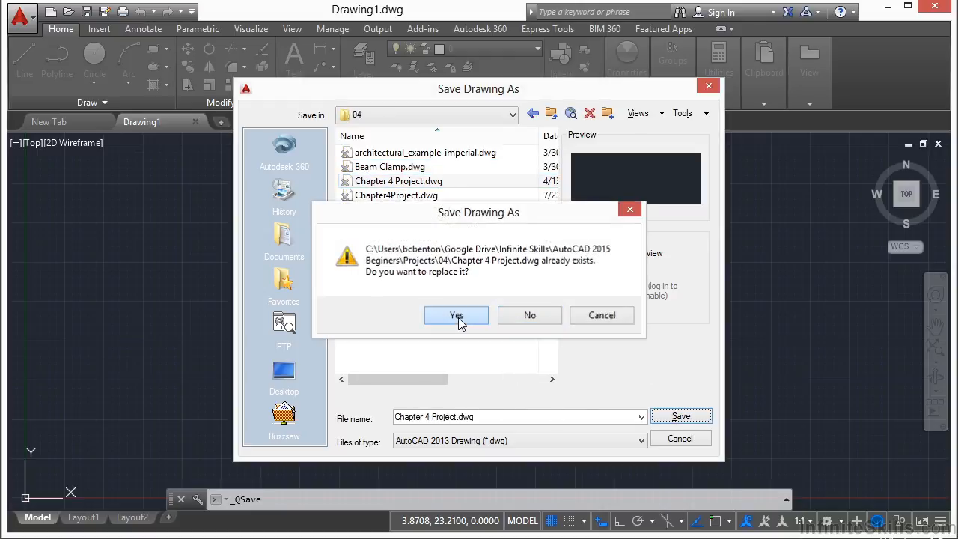
{"action": "left_click", "coordinate": [456, 316]}
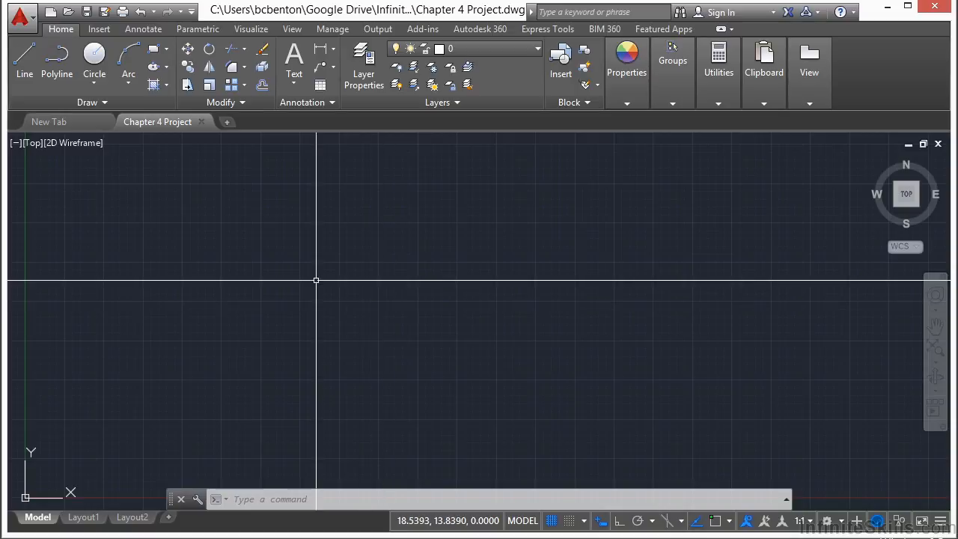
Step: Set the drawing's length units to Architectural with Inches as the insertion scale, and save the drawing
{"action": "type", "text": "units"}
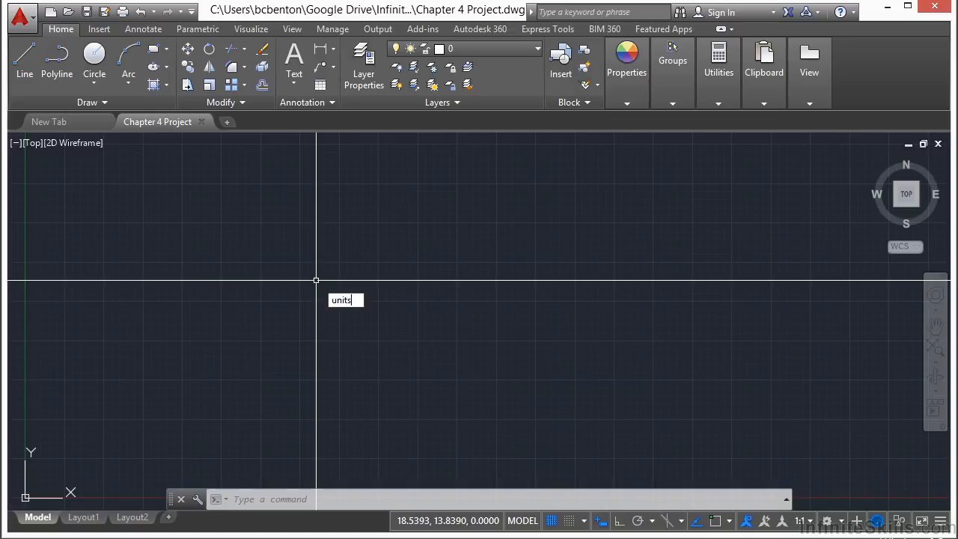
{"action": "key", "text": "Return"}
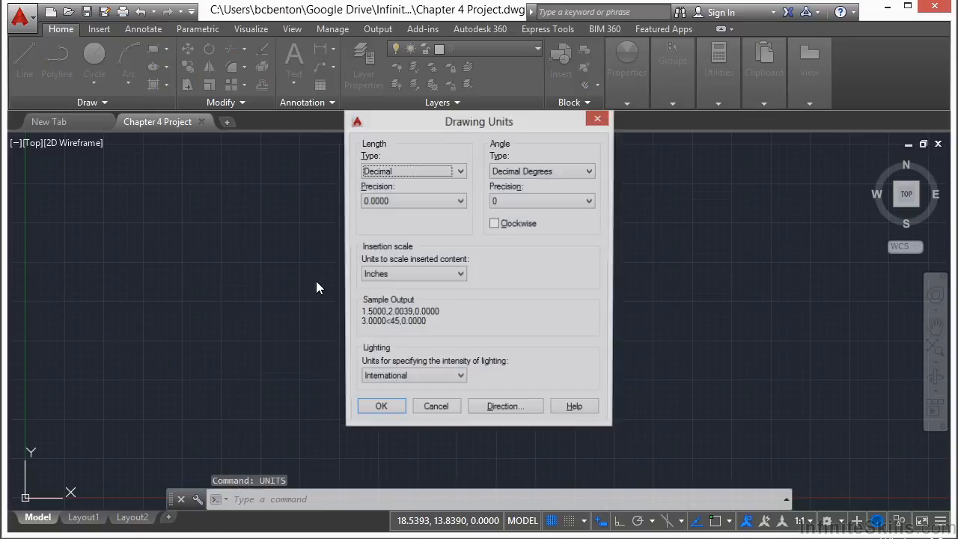
{"action": "left_click", "coordinate": [462, 171]}
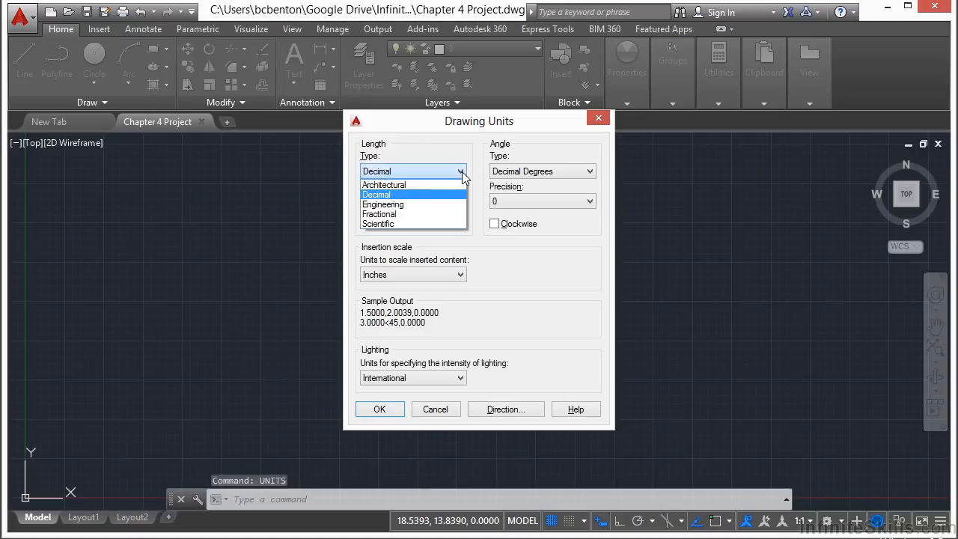
{"action": "left_click", "coordinate": [430, 185]}
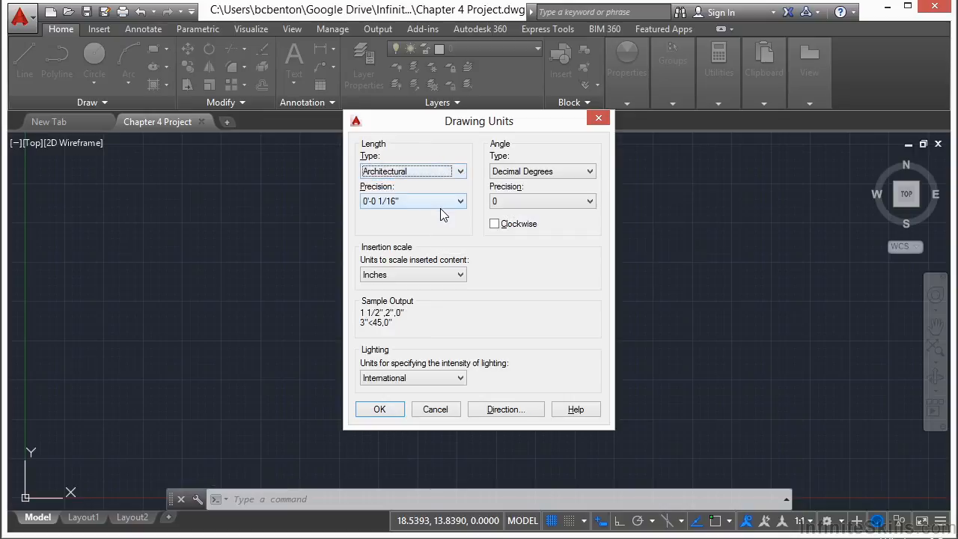
{"action": "left_click", "coordinate": [462, 274]}
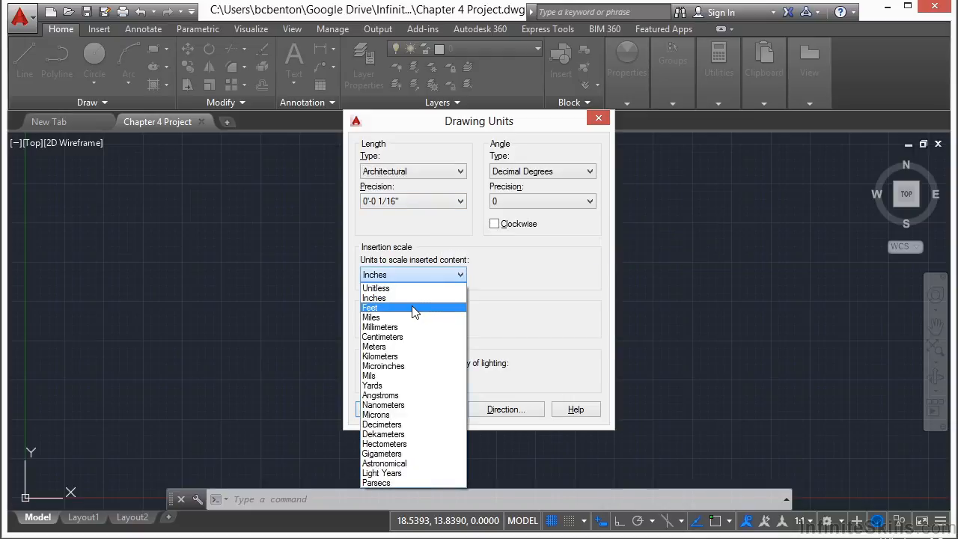
{"action": "left_click", "coordinate": [417, 296]}
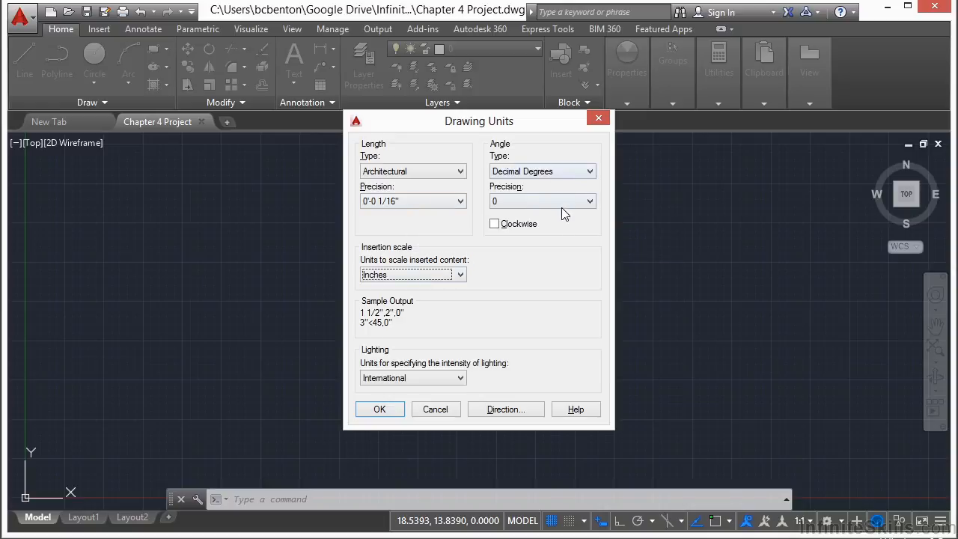
{"action": "left_click", "coordinate": [380, 410]}
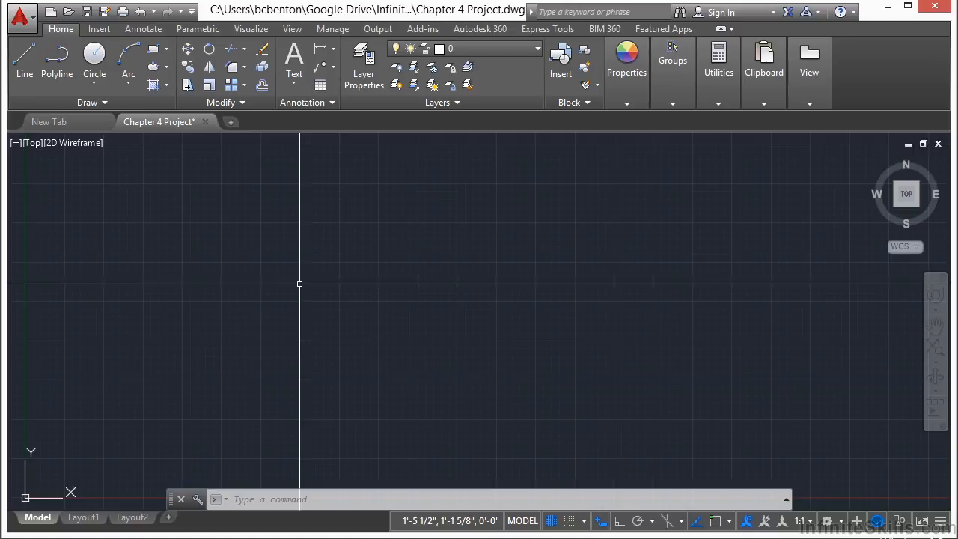
{"action": "key", "text": "ctrl+s"}
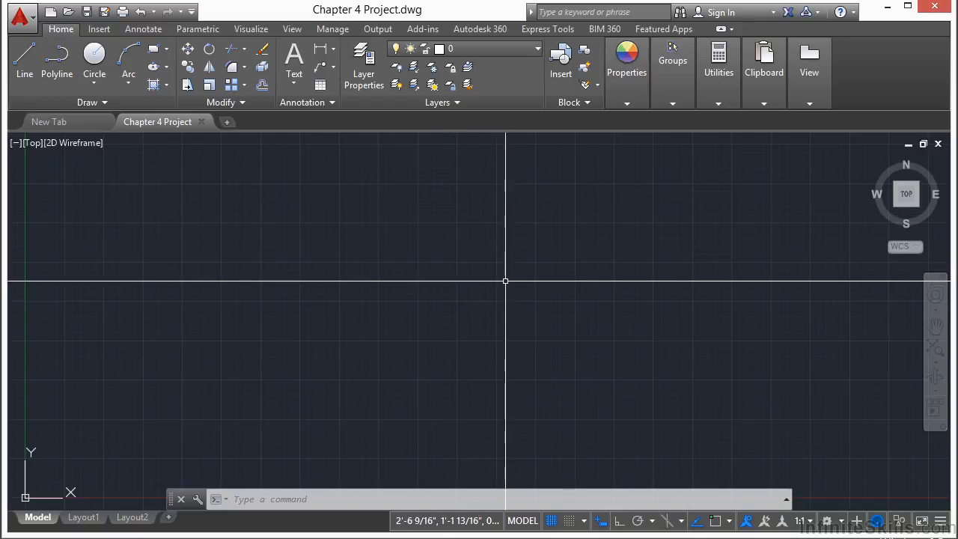
Step: Switch the grid display off and back on
{"action": "left_click", "coordinate": [552, 521]}
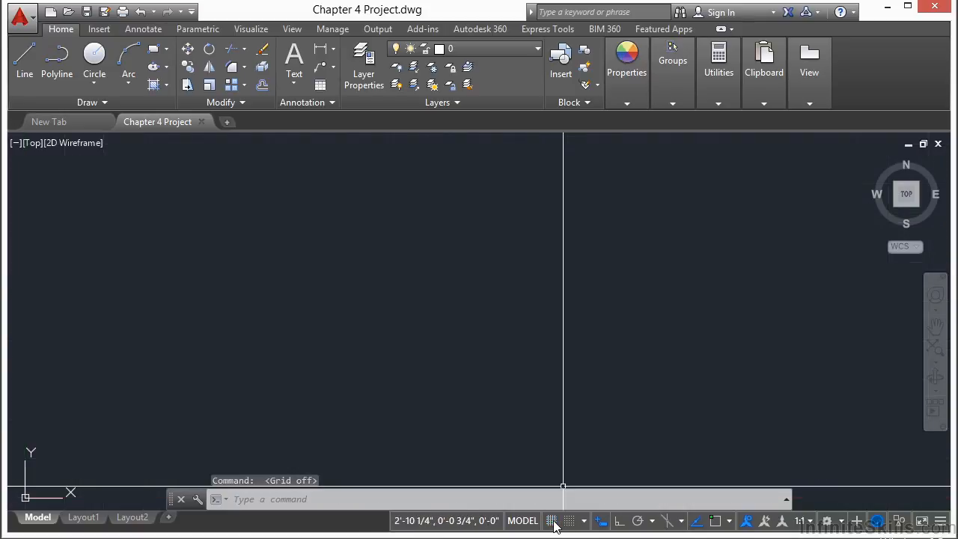
{"action": "left_click", "coordinate": [552, 521]}
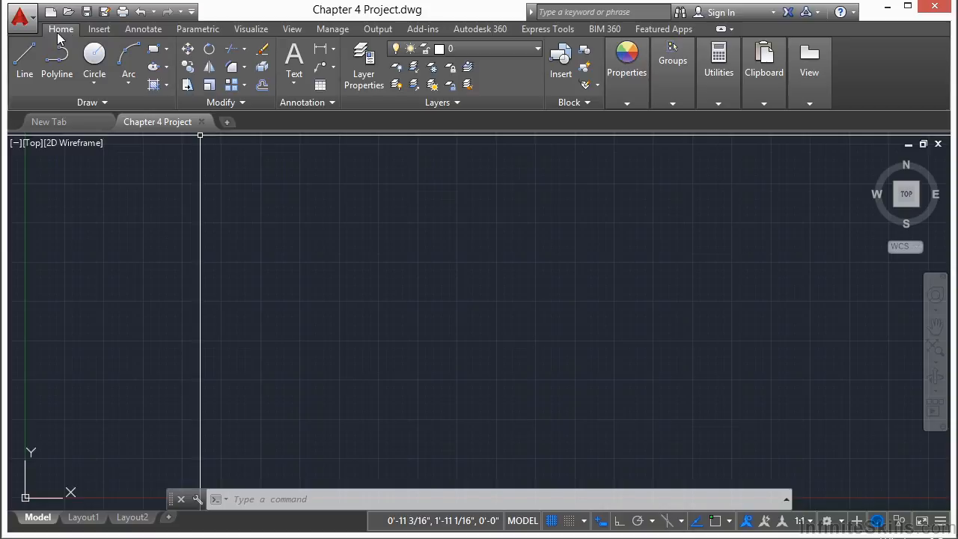
Step: Draw a freehand rectangle in the middle of the drawing area, with its upper-left corner at about 1'-8 7/8", 1'-6 3/4"
{"action": "left_click", "coordinate": [152, 52]}
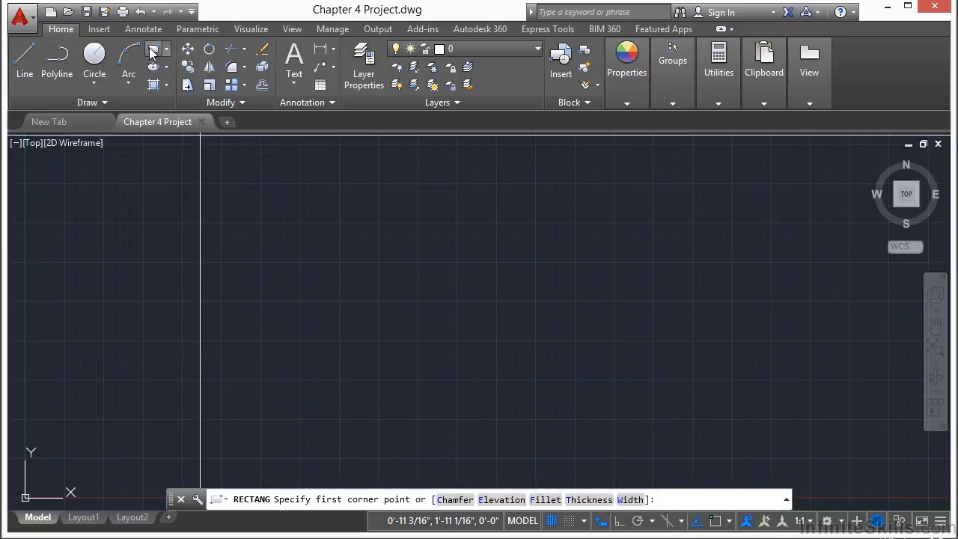
{"action": "left_click", "coordinate": [353, 202]}
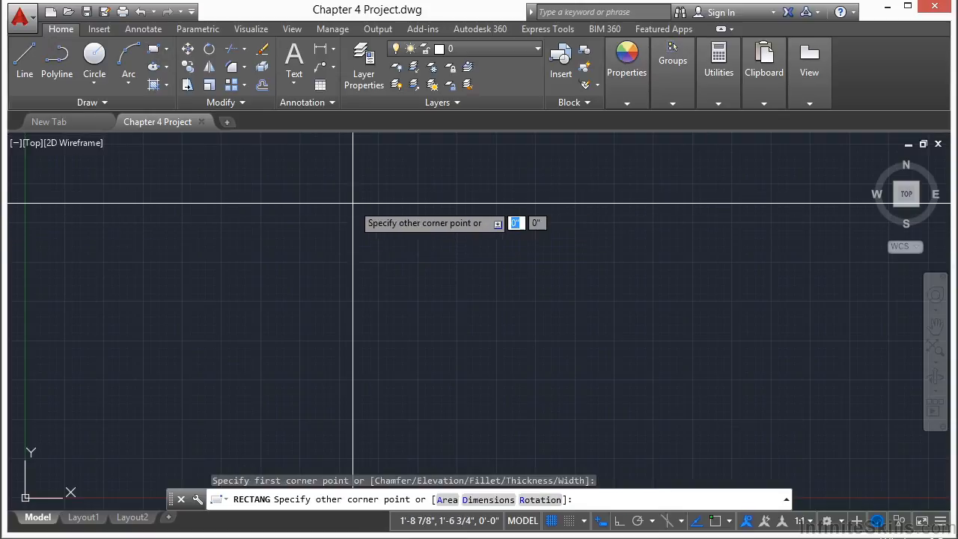
{"action": "left_click", "coordinate": [547, 320]}
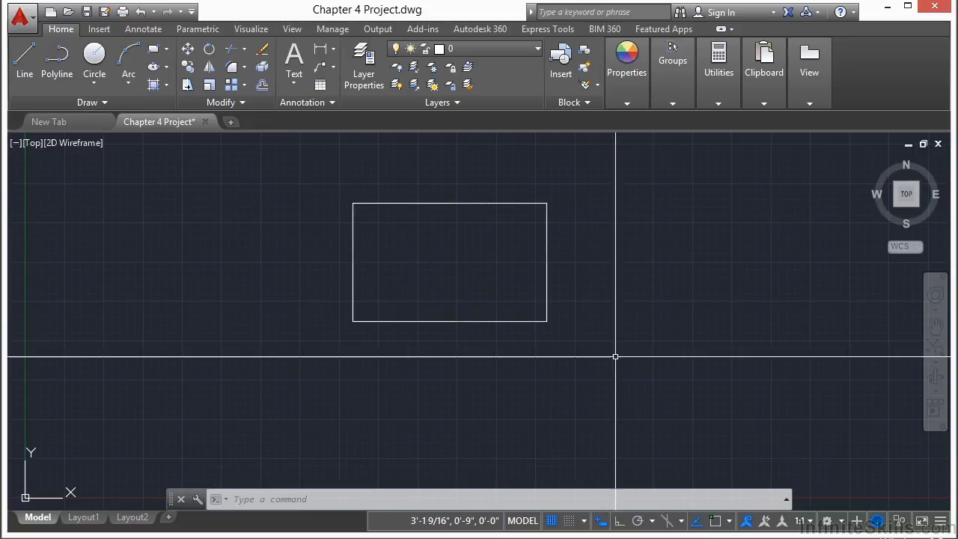
Step: Turn on snap to the drawing grid and set the snap spacing to 10" in X and Y
{"action": "left_click", "coordinate": [570, 521]}
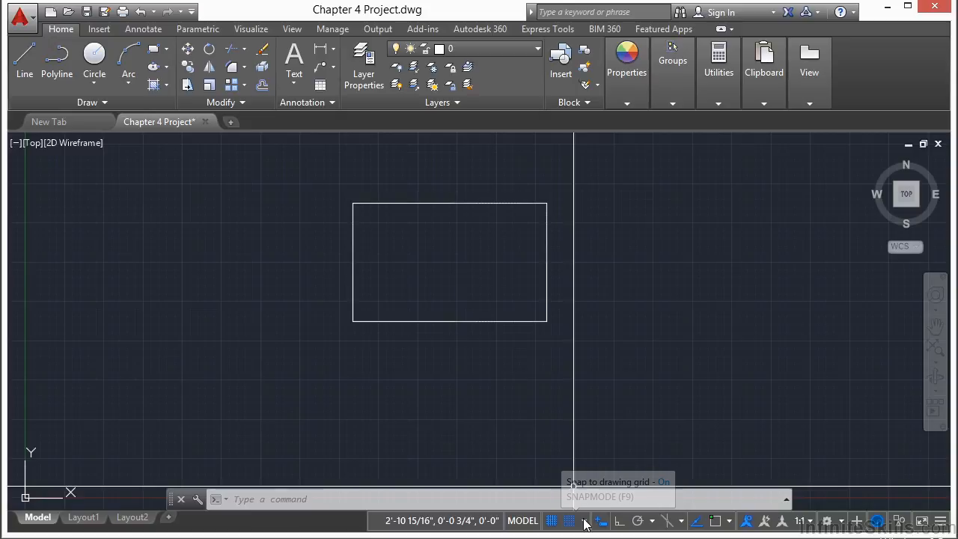
{"action": "left_click", "coordinate": [584, 523]}
{"action": "left_click", "coordinate": [592, 500]}
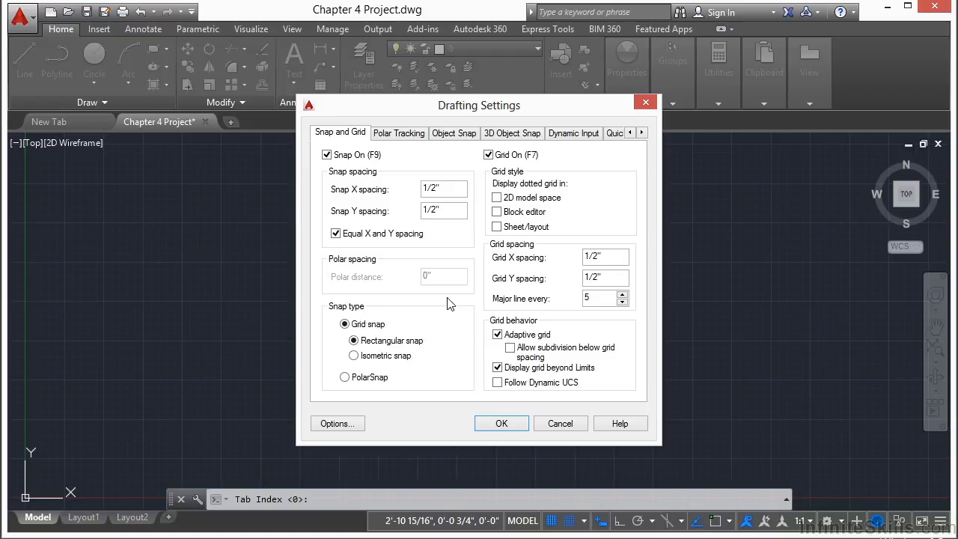
{"action": "left_click_drag", "start_coordinate": [513, 109], "coordinate": [507, 112]}
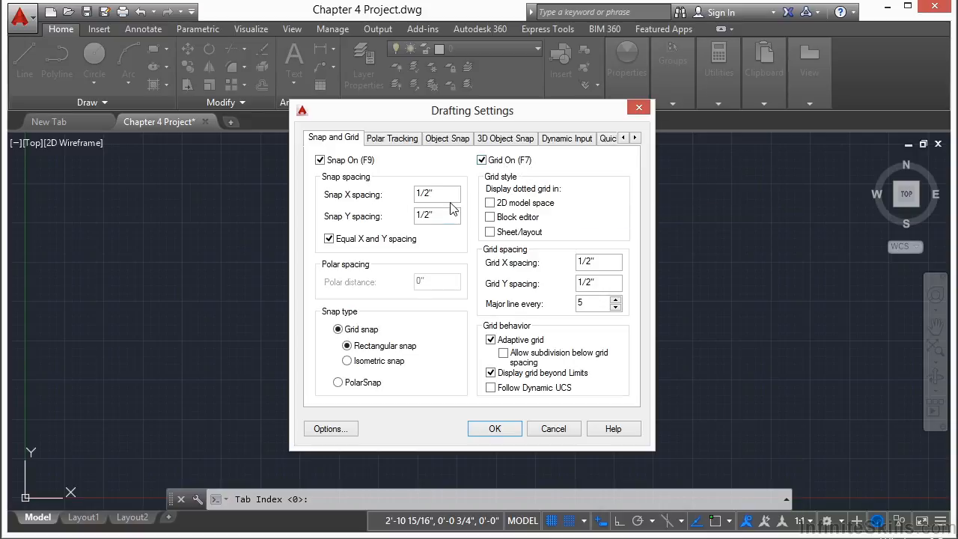
{"action": "key", "text": "BackSpace"}
{"action": "key", "text": "BackSpace"}
{"action": "type", "text": "0"}
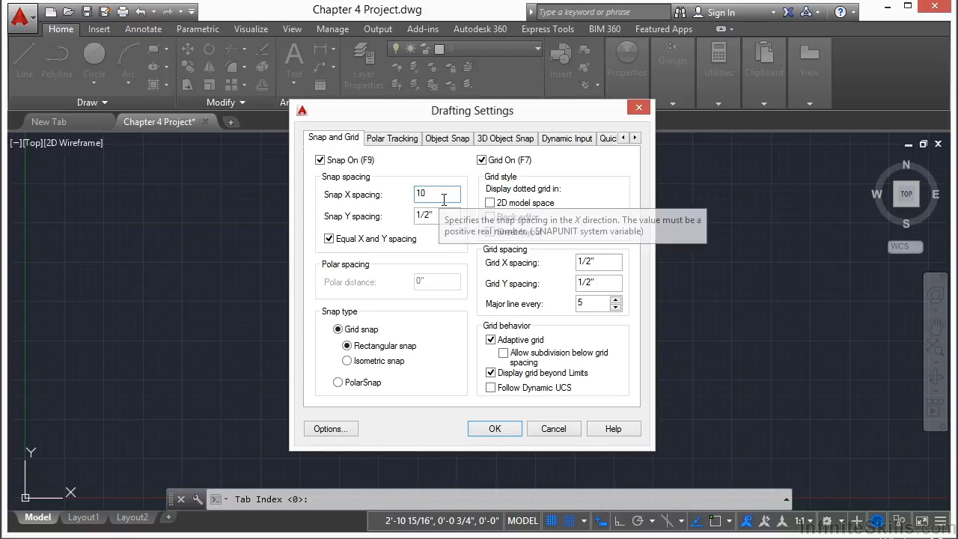
{"action": "key", "text": "Return"}
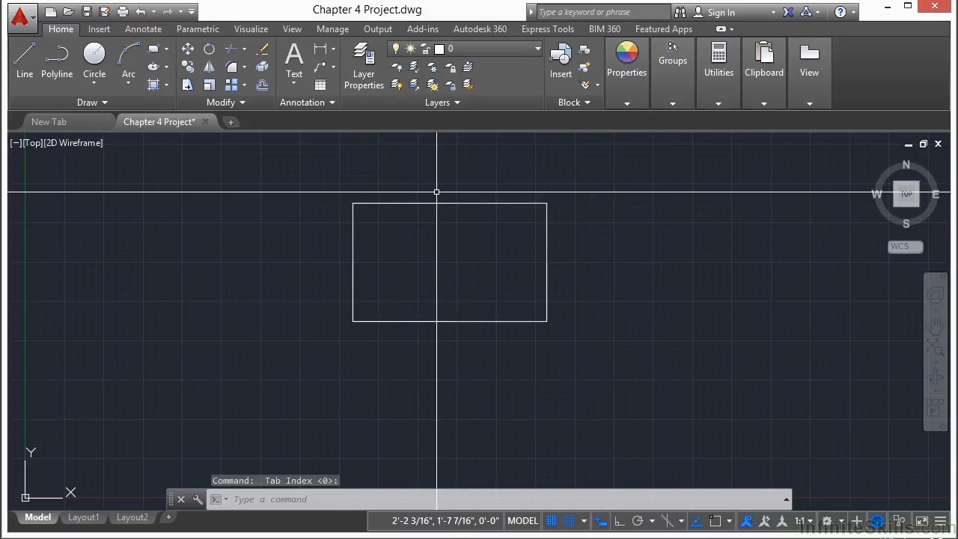
Step: Set the grid spacing to 10" in both X and Y in the drafting settings
{"action": "type", "text": "os"}
{"action": "key", "text": "Return"}
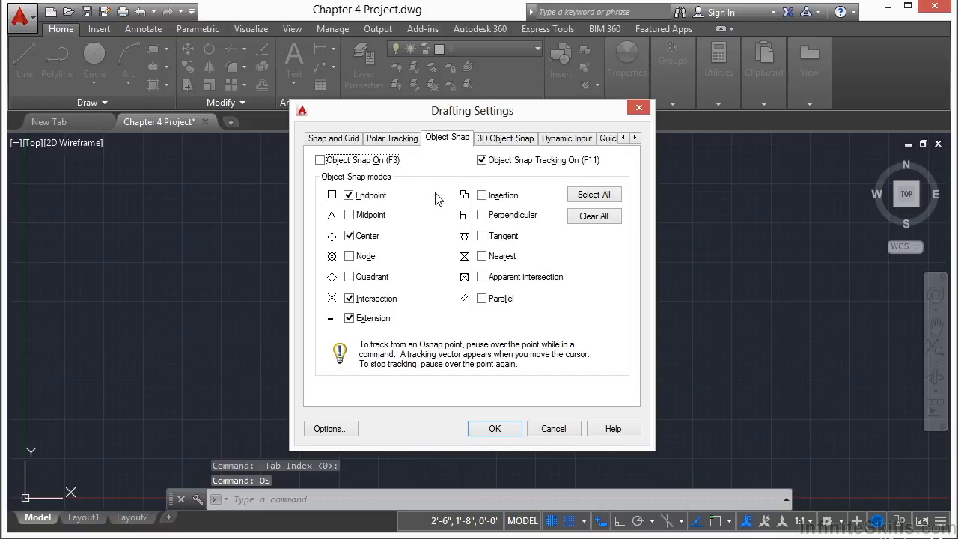
{"action": "left_click", "coordinate": [334, 139]}
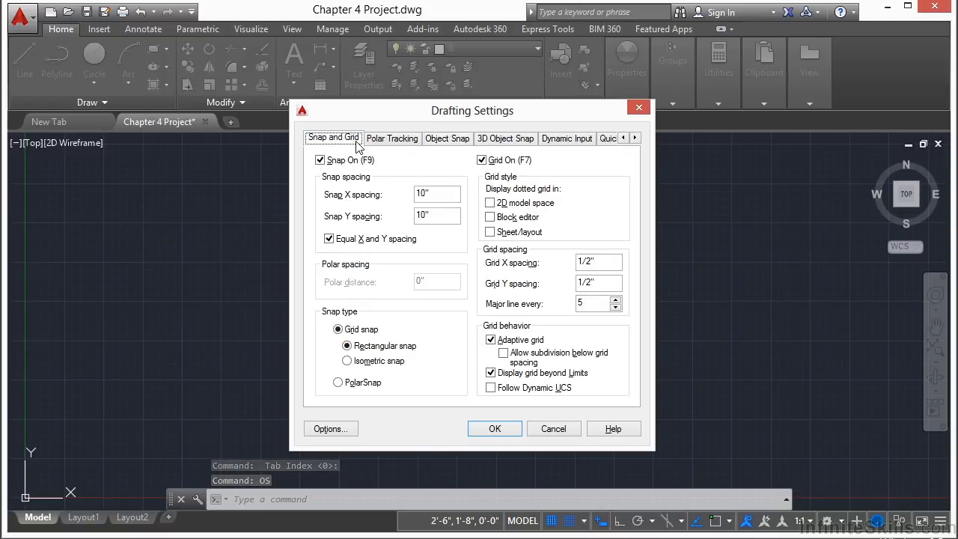
{"action": "left_click", "coordinate": [459, 198]}
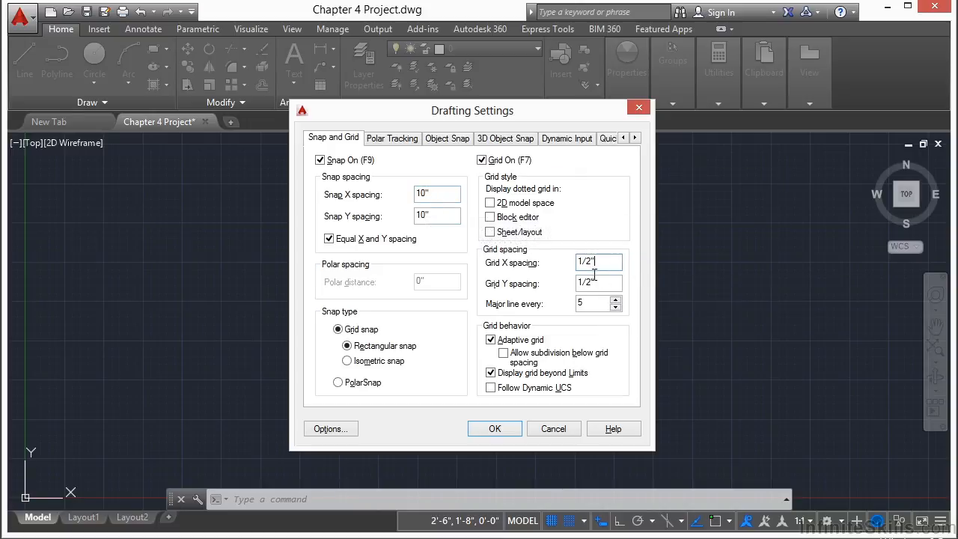
{"action": "key", "text": "BackSpace"}
{"action": "key", "text": "BackSpace"}
{"action": "type", "text": "0"}
{"action": "left_click", "coordinate": [621, 283]}
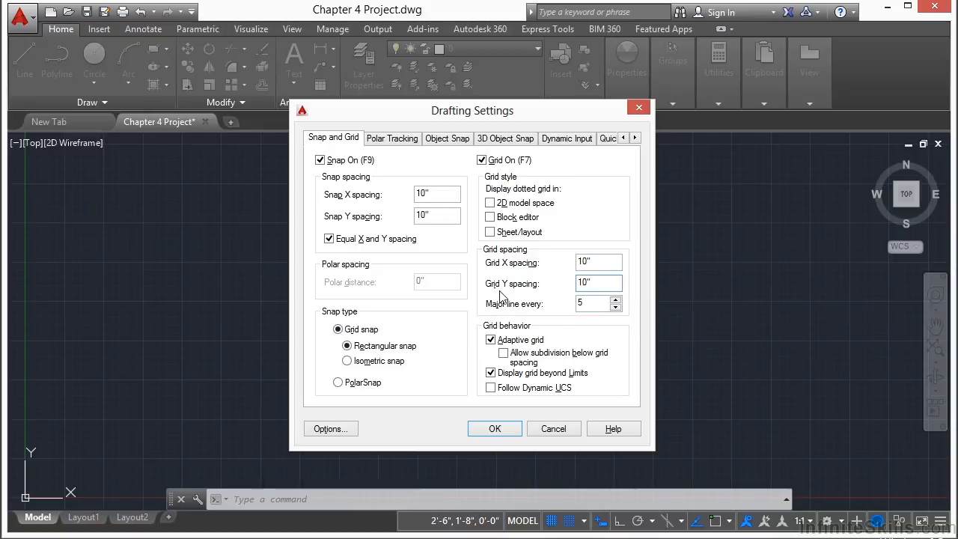
{"action": "left_click", "coordinate": [492, 428]}
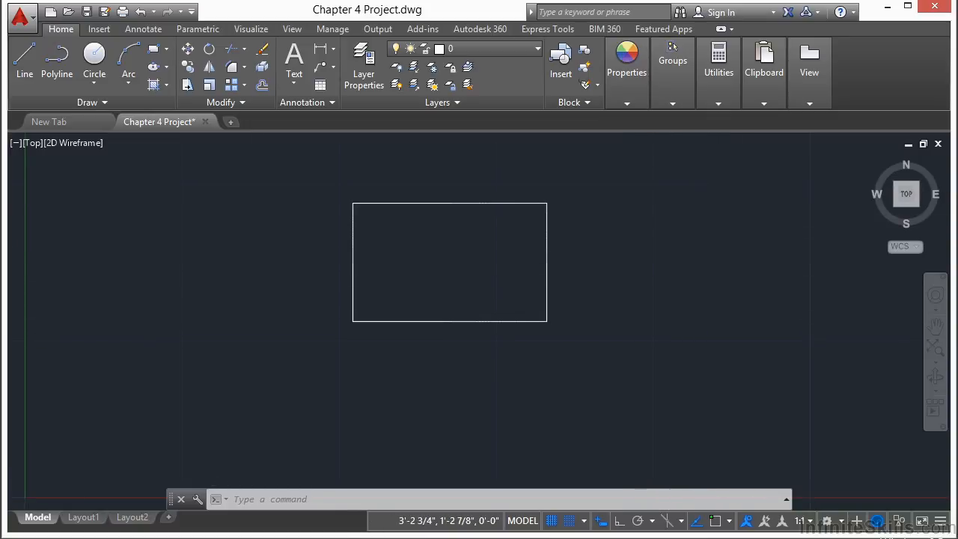
Step: Examine how the grid and the rectangle appear at different zoom levels around the origin
{"action": "scroll", "coordinate": [633, 262], "scroll_direction": "down", "scroll_amount": 5}
{"action": "scroll", "coordinate": [633, 263], "scroll_direction": "up", "scroll_amount": 3}
{"action": "scroll", "coordinate": [632, 262], "scroll_direction": "down", "scroll_amount": 4}
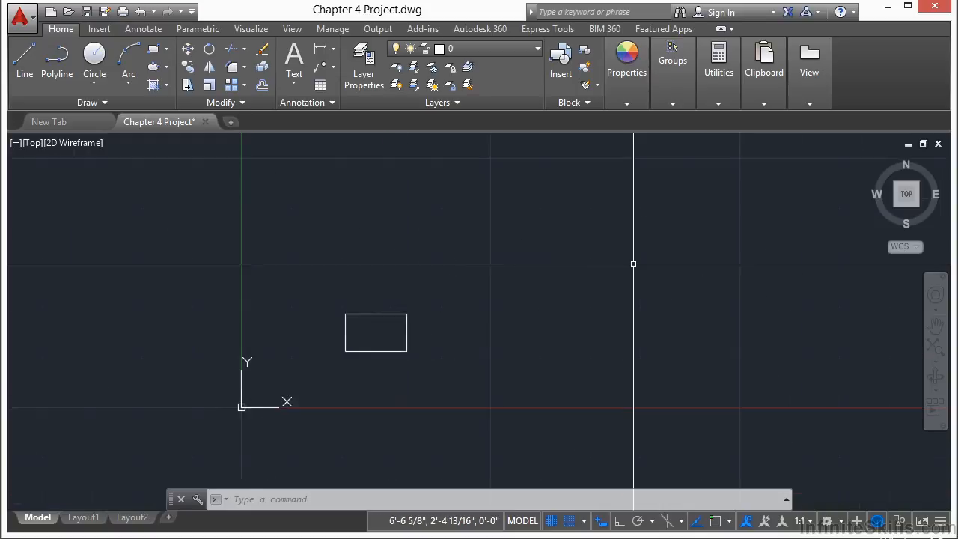
{"action": "scroll", "coordinate": [322, 352], "scroll_direction": "up", "scroll_amount": 6}
{"action": "scroll", "coordinate": [402, 308], "scroll_direction": "down", "scroll_amount": 6}
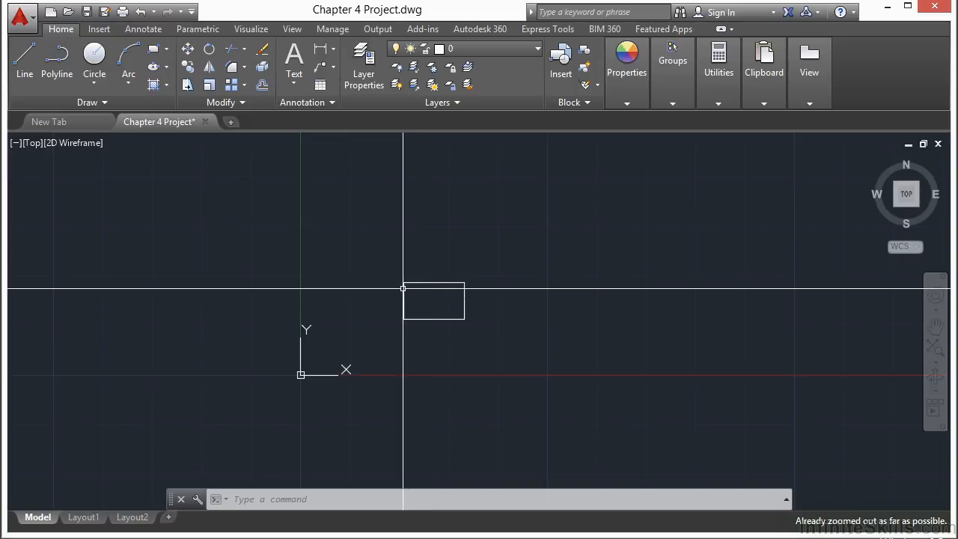
{"action": "scroll", "coordinate": [334, 295], "scroll_direction": "up", "scroll_amount": 2}
{"action": "scroll", "coordinate": [334, 297], "scroll_direction": "down", "scroll_amount": 2}
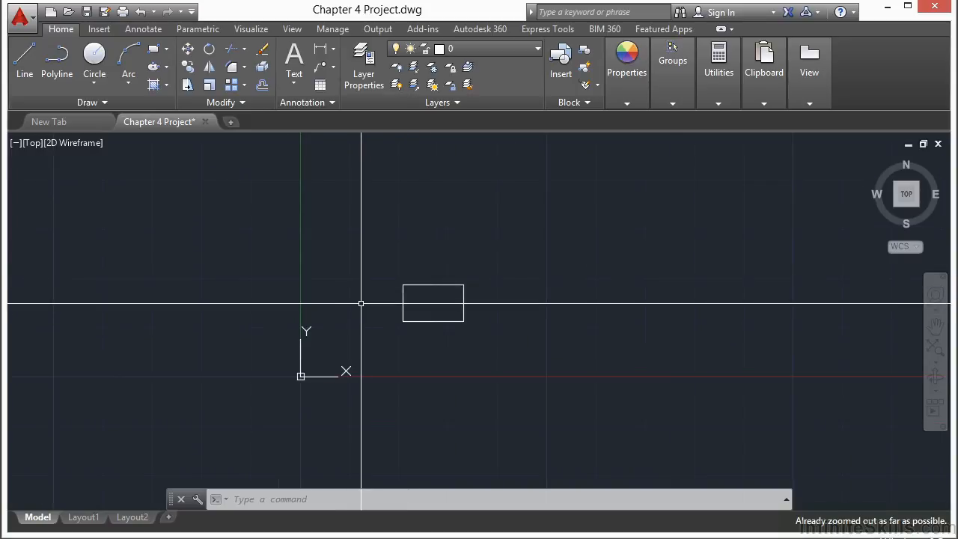
{"action": "scroll", "coordinate": [368, 307], "scroll_direction": "up", "scroll_amount": 2}
{"action": "mouse_move", "coordinate": [367, 307]}
{"action": "middle_mouse_down"}
{"action": "mouse_move", "coordinate": [507, 284]}
{"action": "mouse_move", "coordinate": [257, 279]}
{"action": "mouse_move", "coordinate": [422, 297]}
{"action": "mouse_move", "coordinate": [528, 284]}
{"action": "mouse_move", "coordinate": [370, 324]}
{"action": "mouse_move", "coordinate": [398, 317]}
{"action": "mouse_move", "coordinate": [372, 313]}
{"action": "mouse_move", "coordinate": [381, 314]}
{"action": "middle_mouse_up"}
{"action": "scroll", "coordinate": [523, 288], "scroll_direction": "down", "scroll_amount": 2}
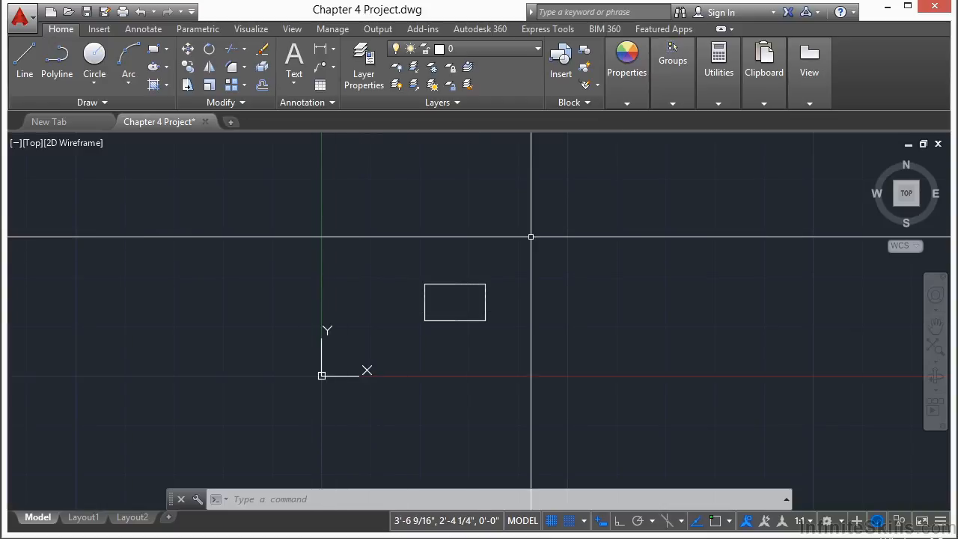
Step: Regenerate the whole model with REGENALL and check how far the view can be zoomed out
{"action": "type", "text": "rea"}
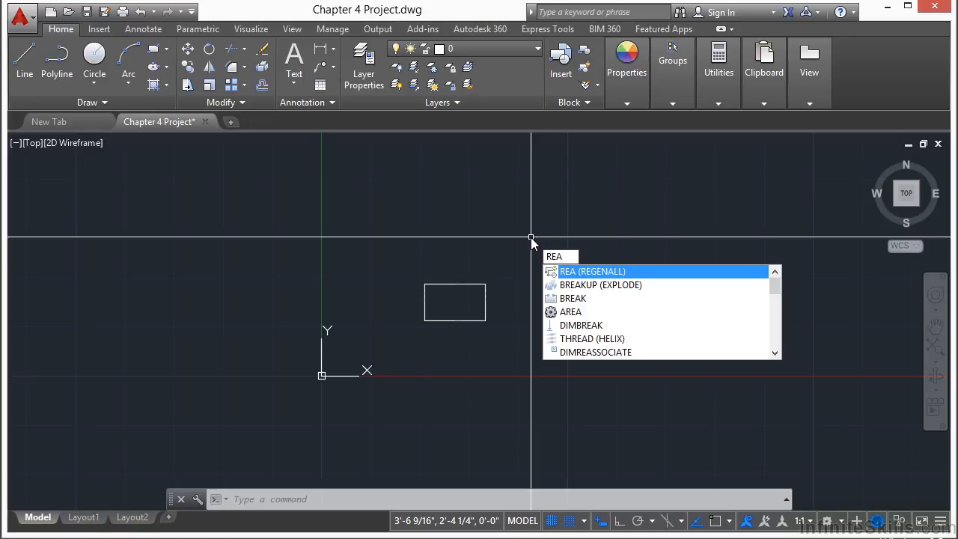
{"action": "key", "text": "Return"}
{"action": "scroll", "coordinate": [346, 321], "scroll_direction": "down", "scroll_amount": 4}
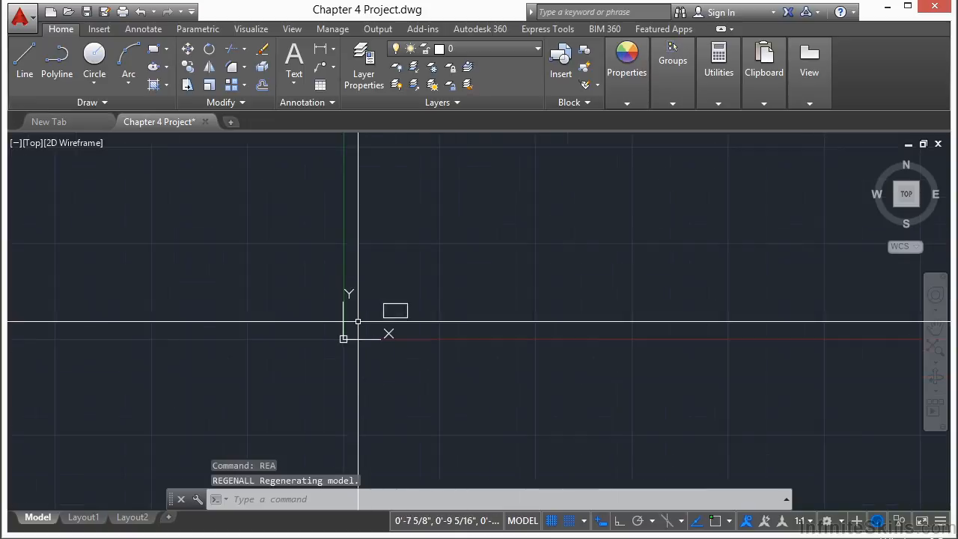
{"action": "scroll", "coordinate": [359, 313], "scroll_direction": "up", "scroll_amount": 2}
{"action": "scroll", "coordinate": [360, 312], "scroll_direction": "down", "scroll_amount": 2}
{"action": "scroll", "coordinate": [362, 314], "scroll_direction": "up", "scroll_amount": 2}
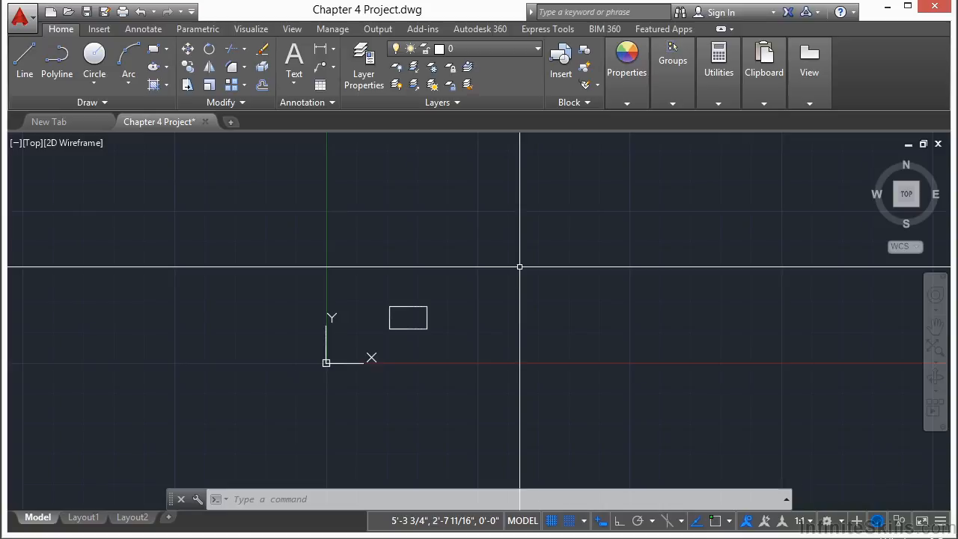
Step: Erase the rectangle from the drawing
{"action": "scroll", "coordinate": [430, 316], "scroll_direction": "up", "scroll_amount": 2}
{"action": "left_click", "coordinate": [397, 301]}
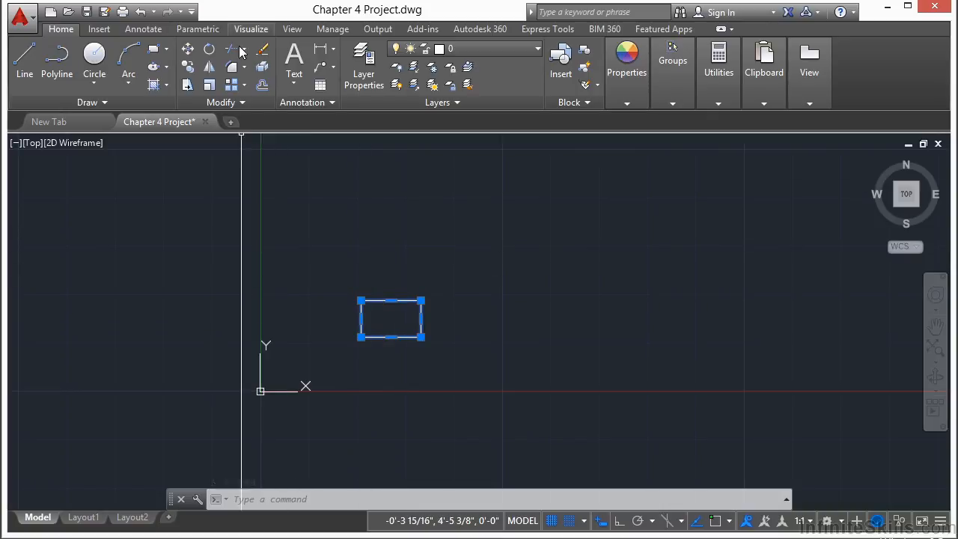
{"action": "left_click", "coordinate": [263, 50]}
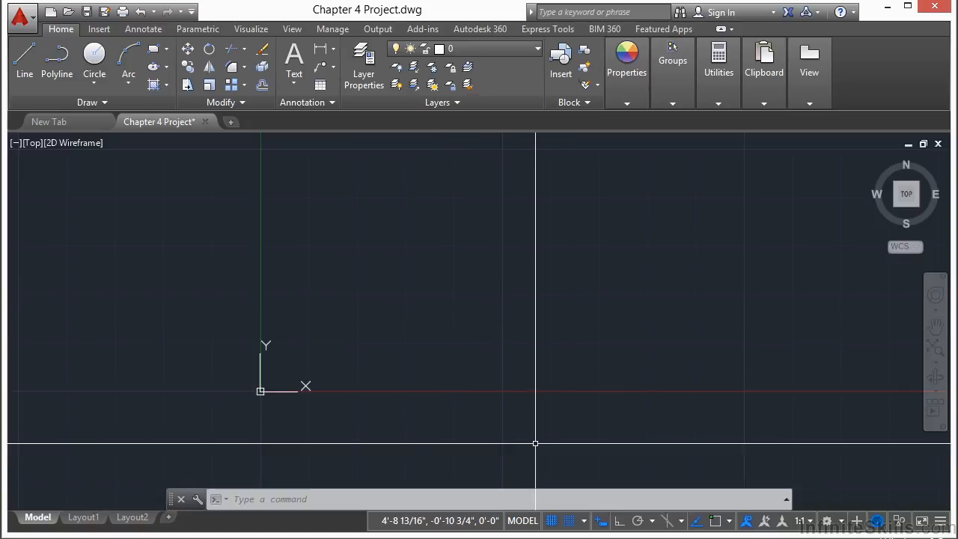
Step: Draw a closed right triangle with lines snapped to the grid, legs five grid squares long, its right-angle corner on the X axis
{"action": "mouse_move", "coordinate": [428, 288]}
{"action": "middle_mouse_down"}
{"action": "mouse_move", "coordinate": [355, 323]}
{"action": "mouse_move", "coordinate": [316, 321]}
{"action": "middle_mouse_up"}
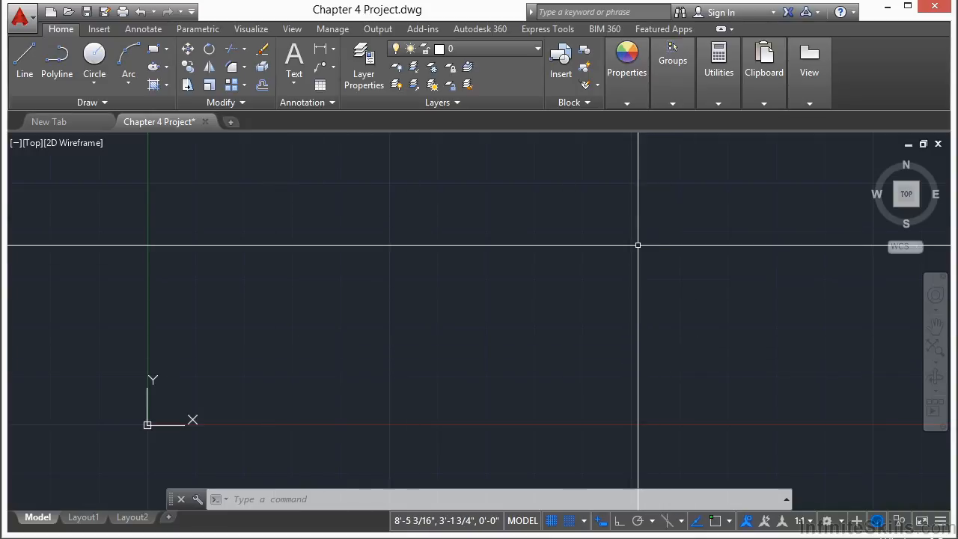
{"action": "middle_click_drag", "start_coordinate": [708, 300], "coordinate": [658, 298]}
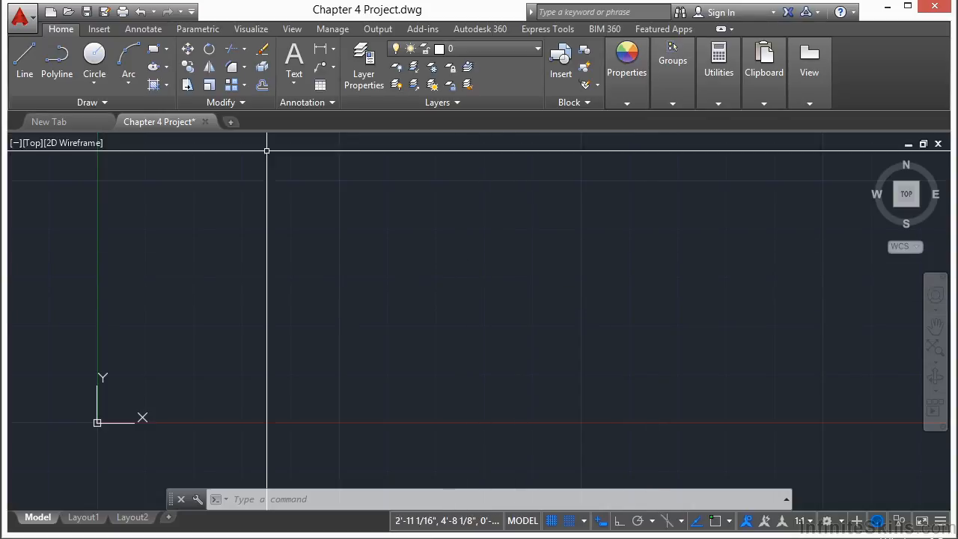
{"action": "left_click", "coordinate": [24, 69]}
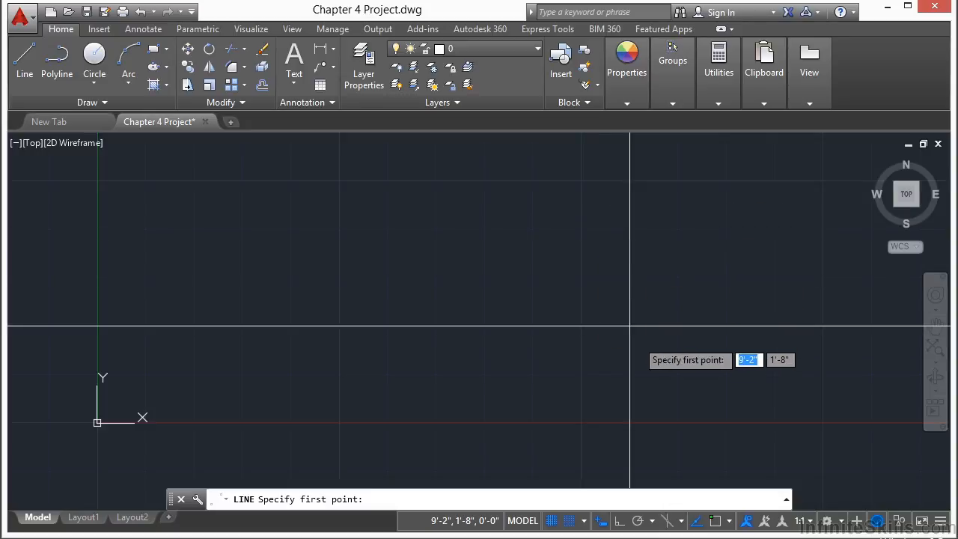
{"action": "left_click", "coordinate": [580, 180]}
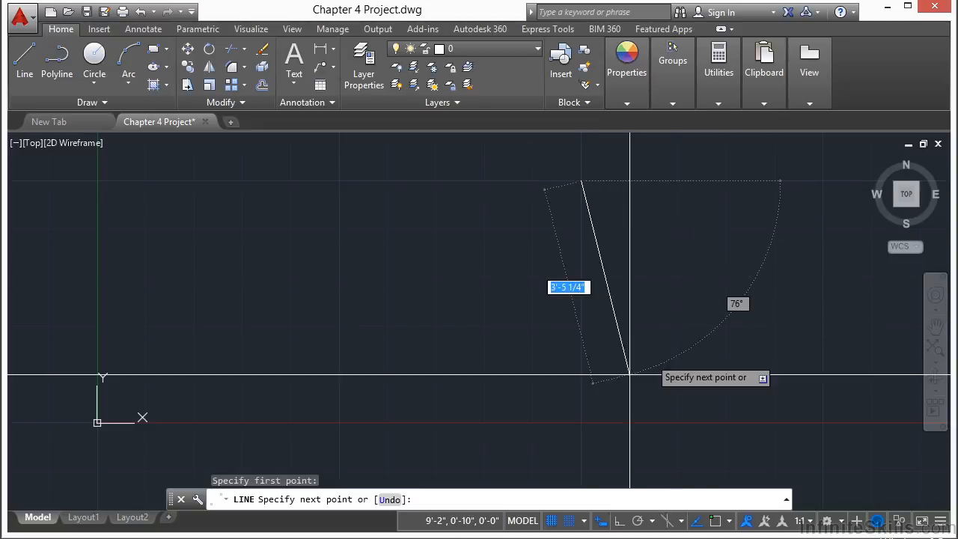
{"action": "left_click", "coordinate": [581, 422]}
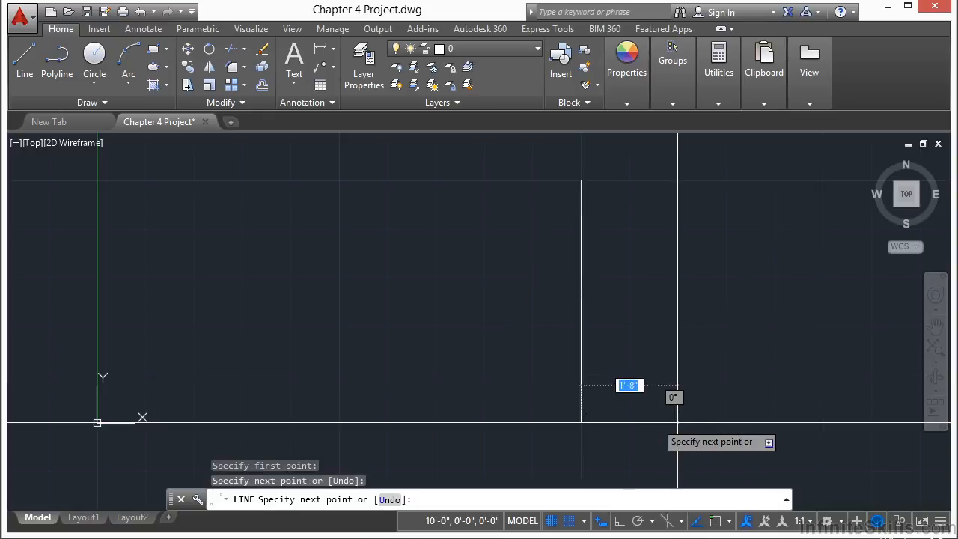
{"action": "left_click", "coordinate": [822, 423]}
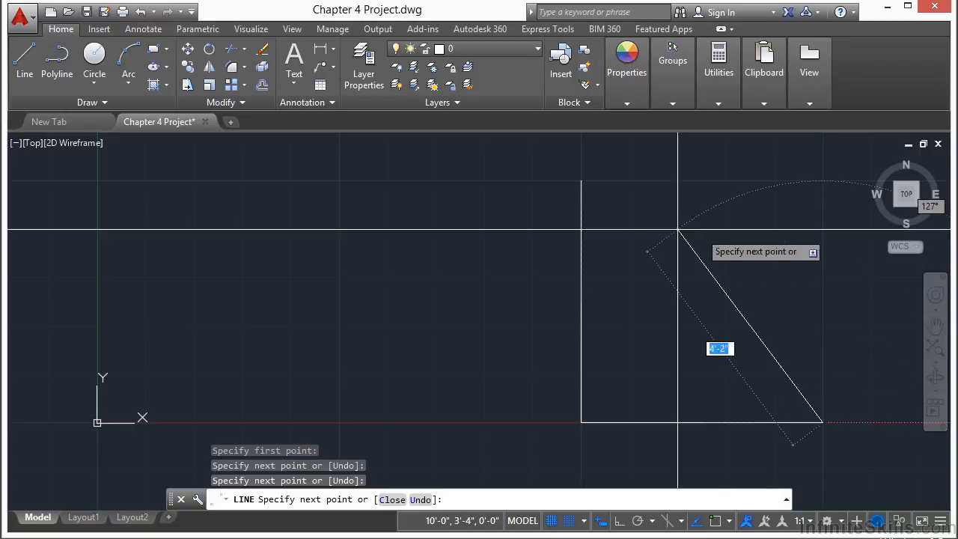
{"action": "left_click", "coordinate": [581, 181]}
{"action": "key", "text": "Return"}
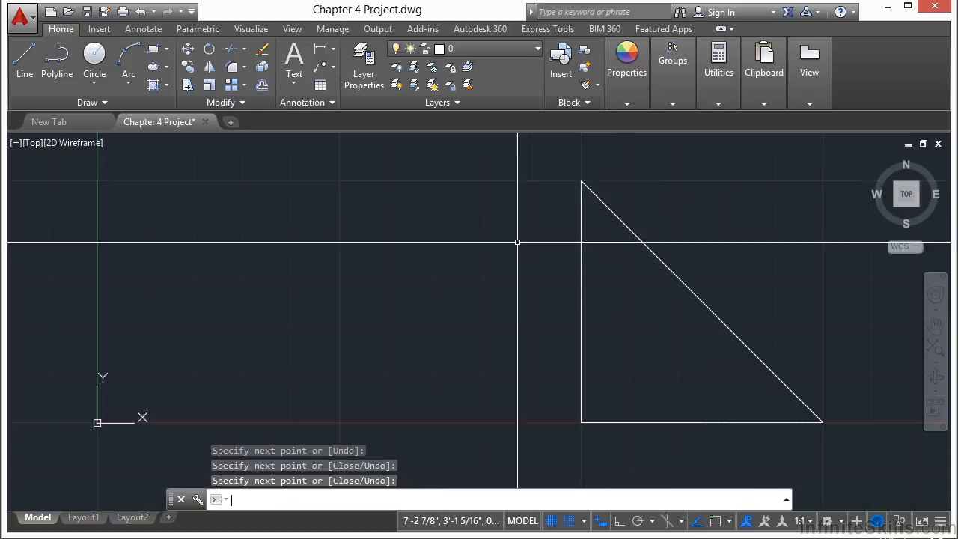
Step: Draw a second closed right triangle from 15'-0", 0'-0", two grid squares wide along the X axis and five squares high
{"action": "scroll", "coordinate": [411, 270], "scroll_direction": "down", "scroll_amount": 3}
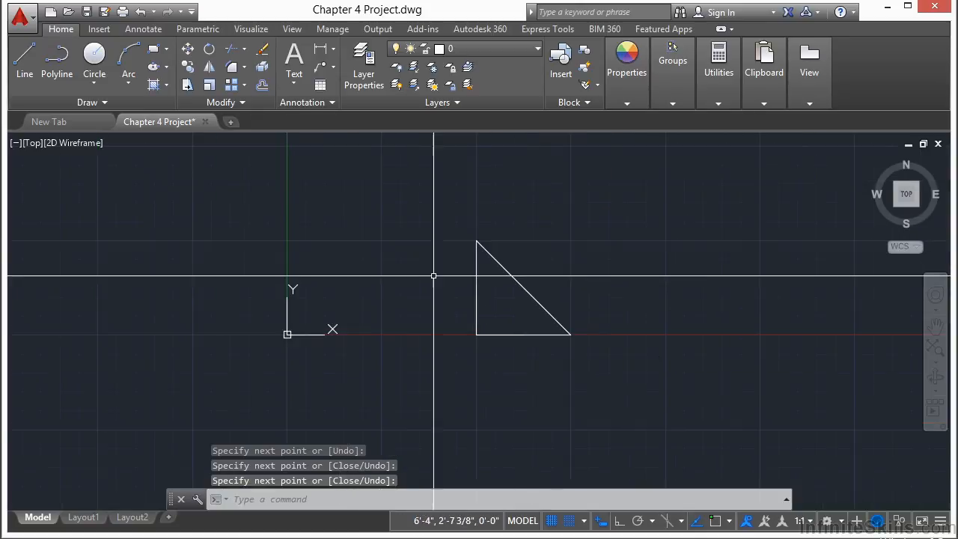
{"action": "middle_click_drag", "start_coordinate": [591, 291], "coordinate": [468, 292]}
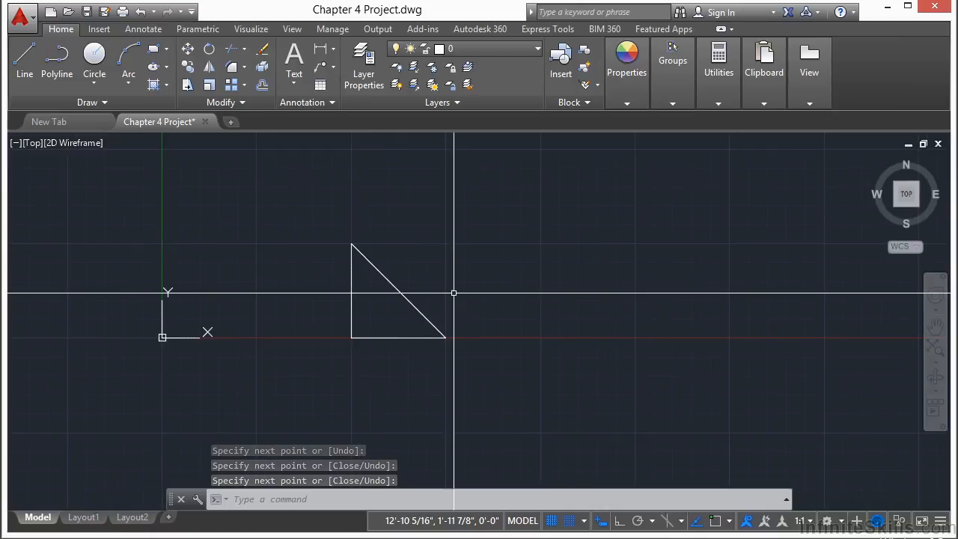
{"action": "scroll", "coordinate": [463, 292], "scroll_direction": "up", "scroll_amount": 2}
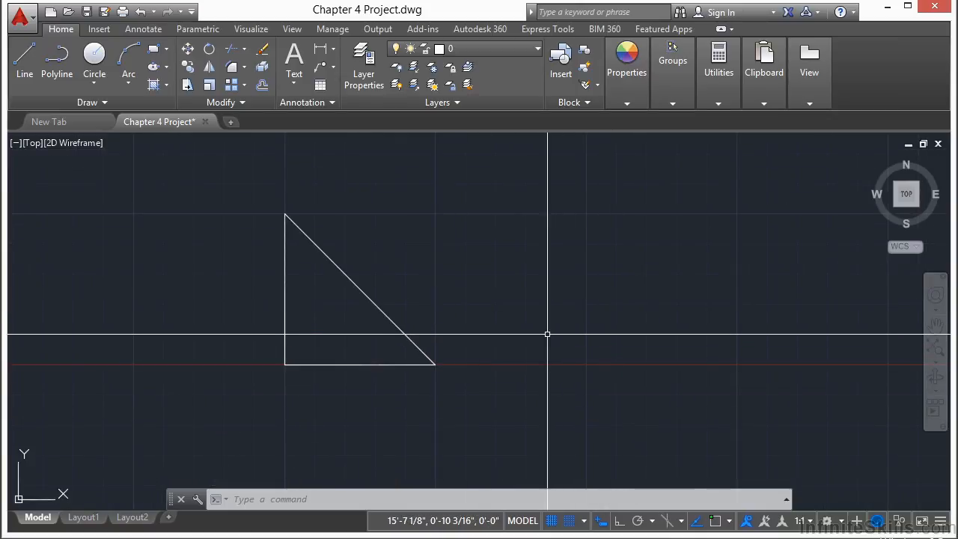
{"action": "type", "text": "L"}
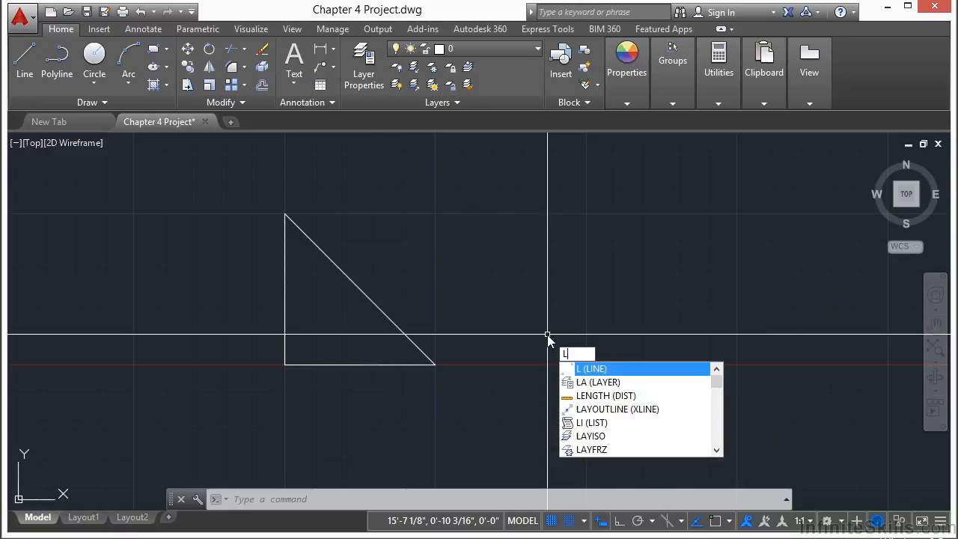
{"action": "key", "text": "Return"}
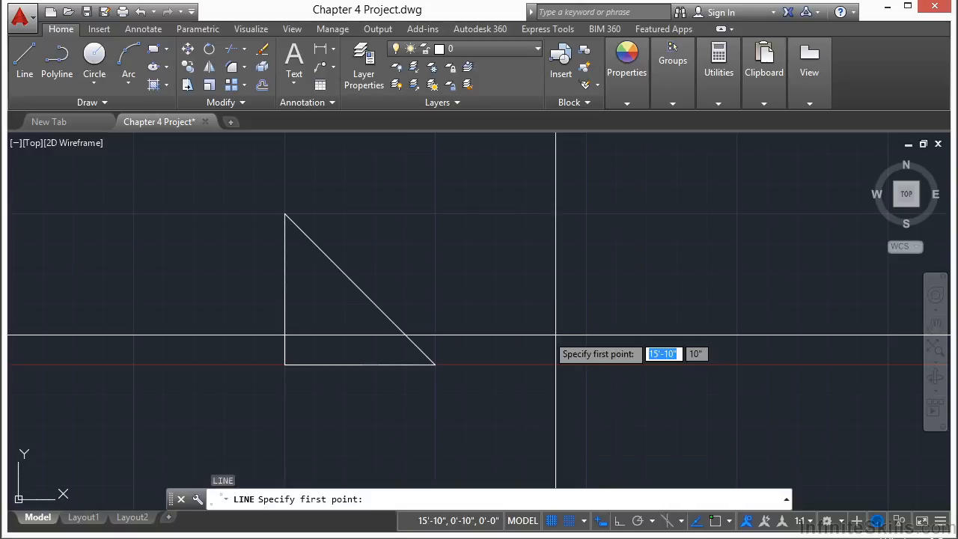
{"action": "left_click", "coordinate": [526, 364]}
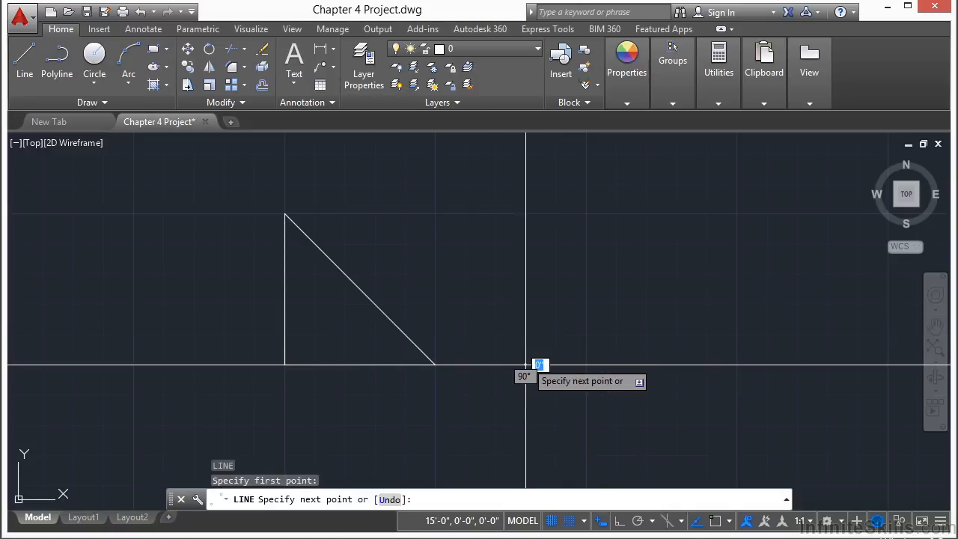
{"action": "left_click", "coordinate": [585, 364]}
{"action": "left_click", "coordinate": [585, 214]}
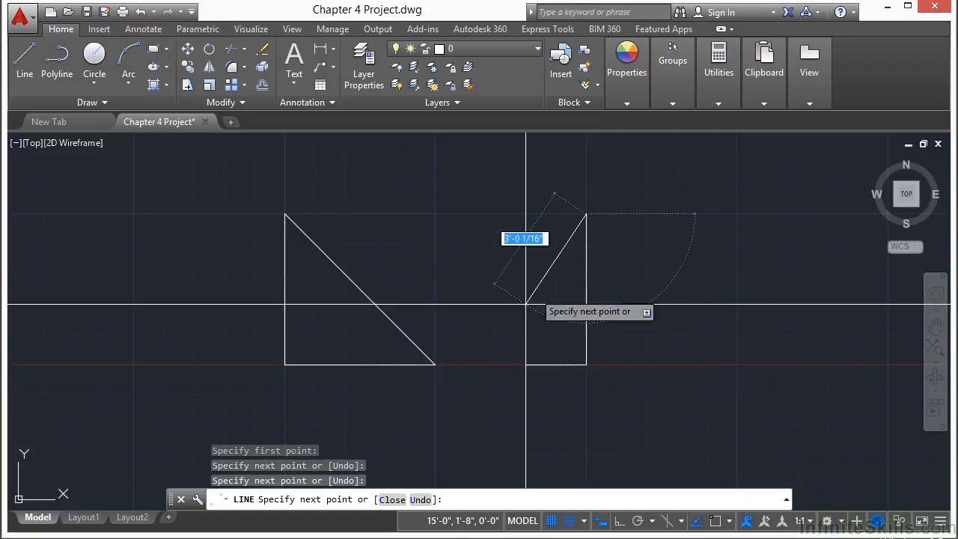
{"action": "left_click", "coordinate": [526, 364]}
{"action": "key", "text": "Return"}
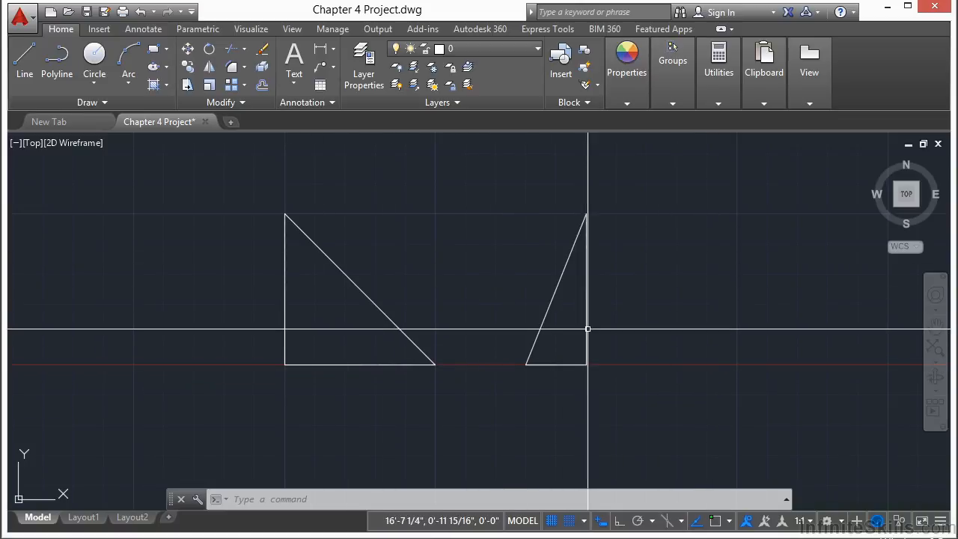
Step: Start a line near the origin with its first point at the absolute coordinates 1,6
{"action": "scroll", "coordinate": [745, 306], "scroll_direction": "down", "scroll_amount": 2}
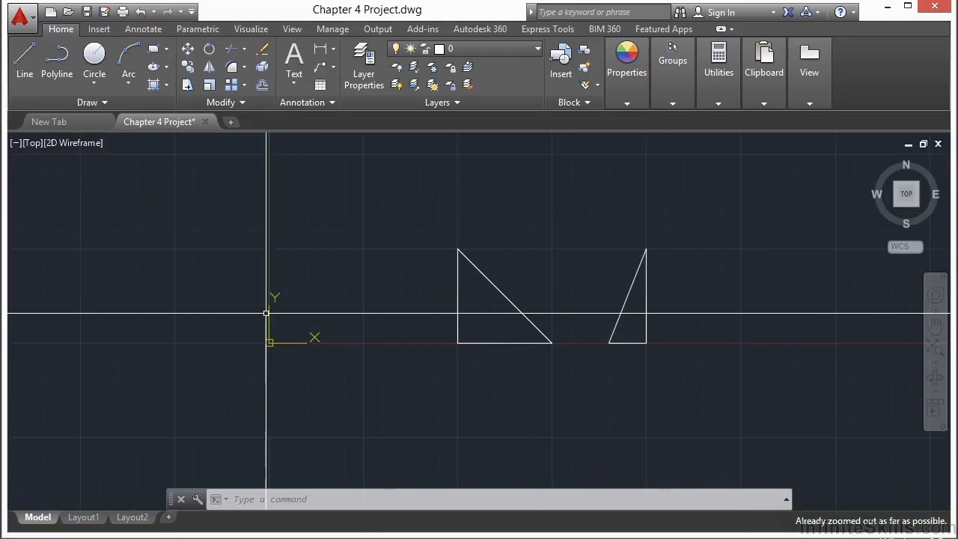
{"action": "middle_click_drag", "start_coordinate": [285, 310], "coordinate": [388, 310]}
{"action": "scroll", "coordinate": [418, 331], "scroll_direction": "up", "scroll_amount": 3}
{"action": "scroll", "coordinate": [419, 331], "scroll_direction": "up", "scroll_amount": 2}
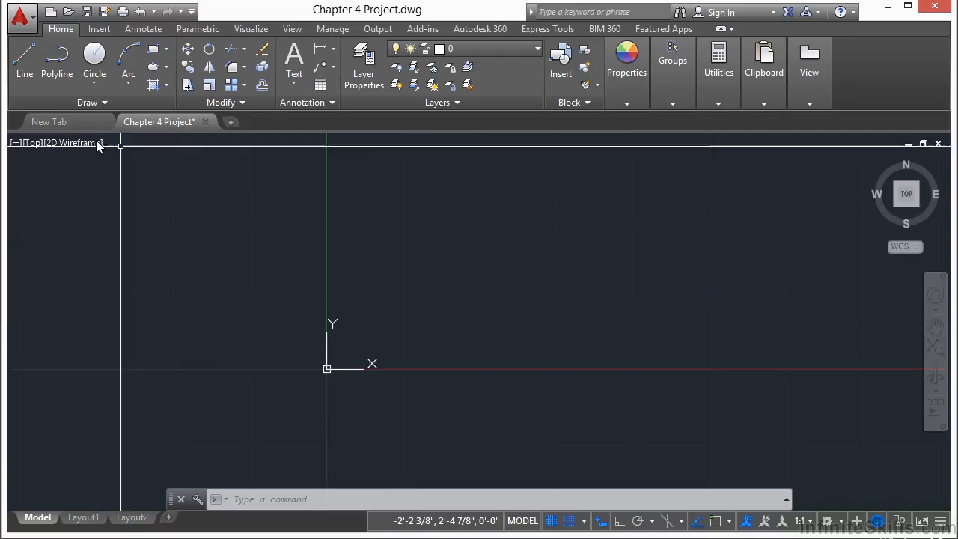
{"action": "left_click", "coordinate": [32, 65]}
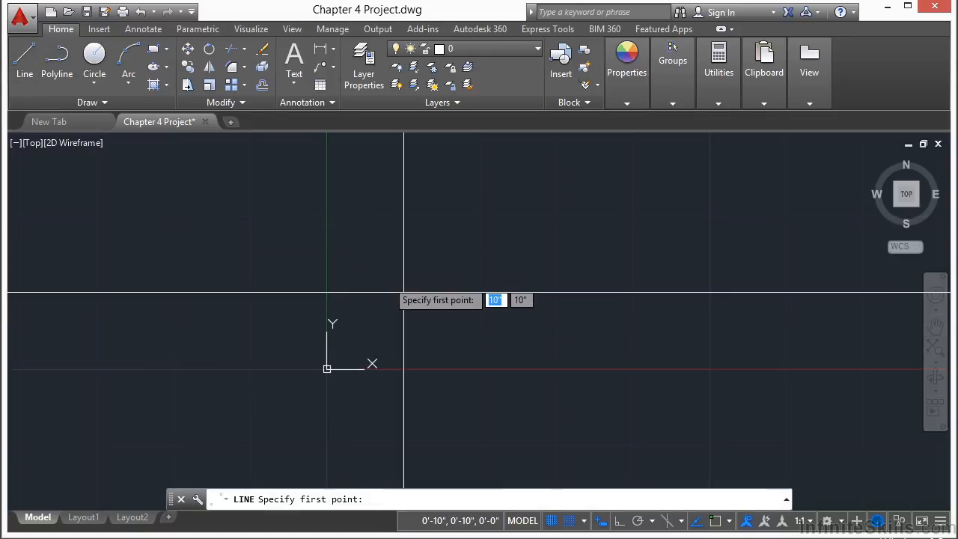
{"action": "scroll", "coordinate": [410, 299], "scroll_direction": "up", "scroll_amount": 2}
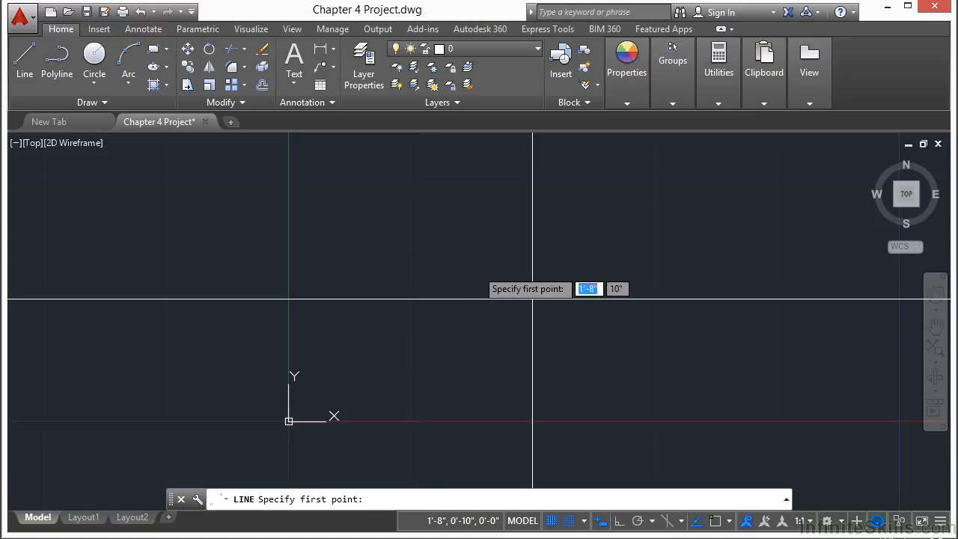
{"action": "type", "text": "1"}
{"action": "key", "text": "Tab"}
{"action": "type", "text": "6"}
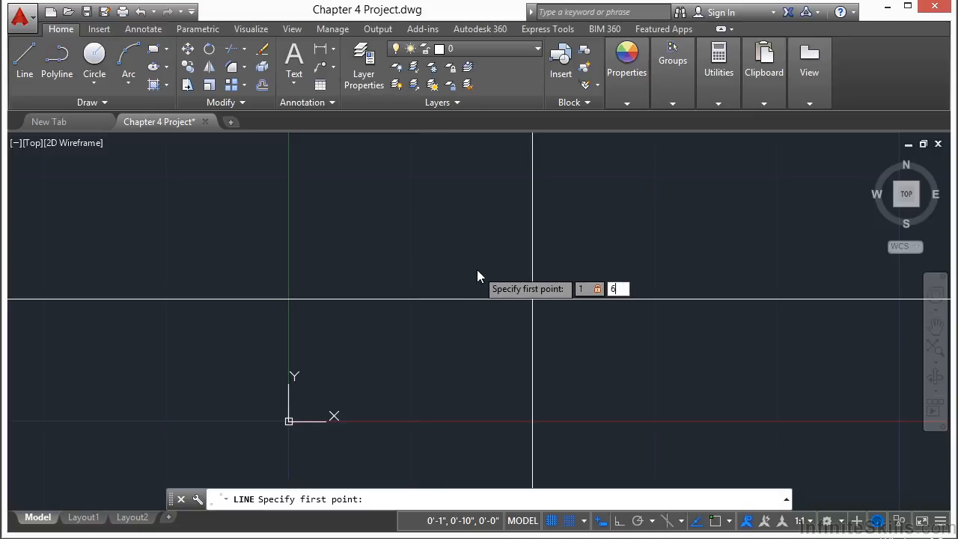
{"action": "key", "text": "Return"}
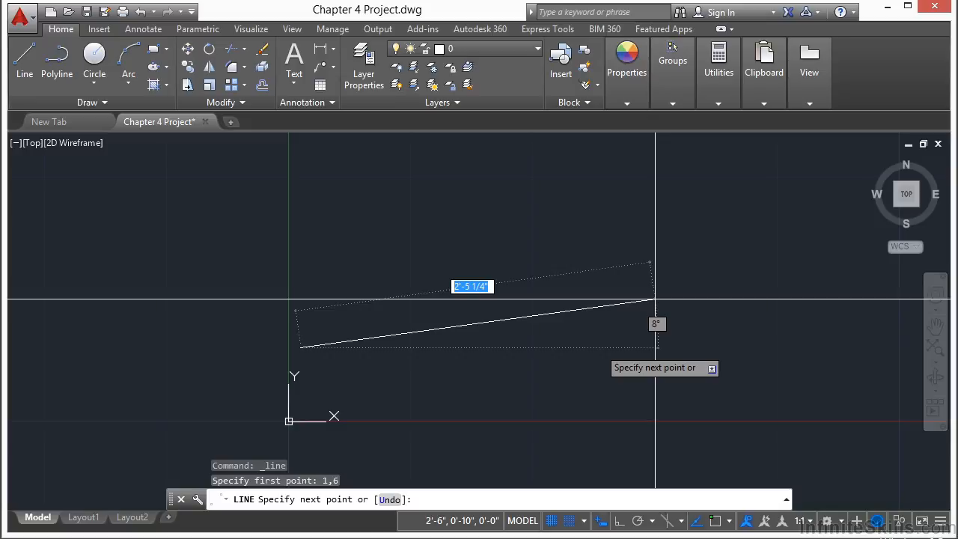
Step: End the first line segment at the absolute coordinates 11,6
{"action": "type", "text": "#"}
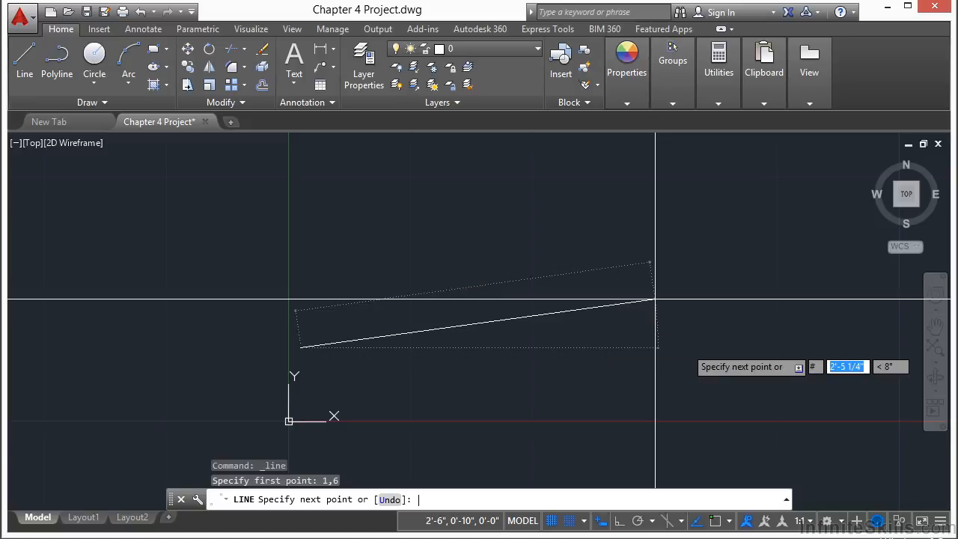
{"action": "type", "text": "11"}
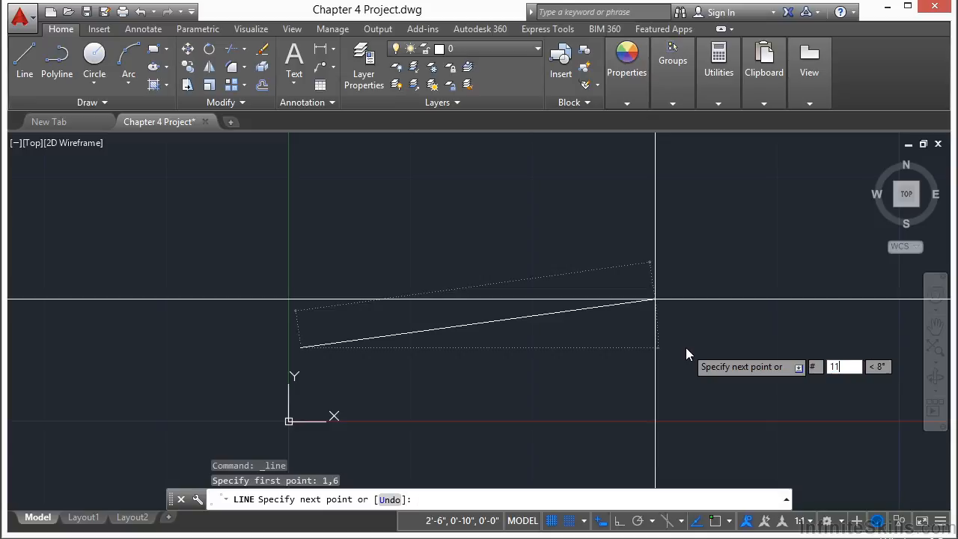
{"action": "key", "text": "Tab"}
{"action": "type", "text": "6"}
{"action": "key", "text": "Return"}
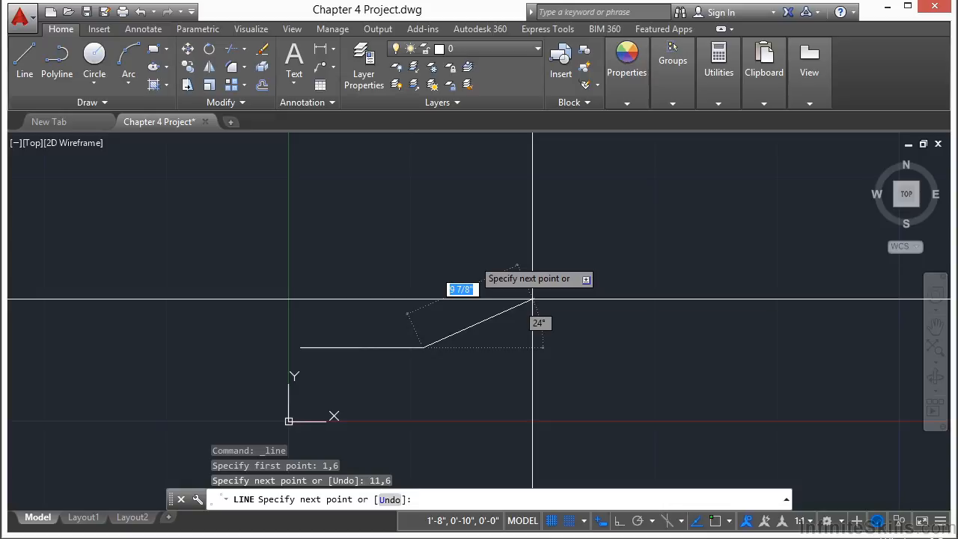
Step: Draw the second line segment with the relative polar coordinates @3<90 from the end of the horizontal segment
{"action": "type", "text": "@"}
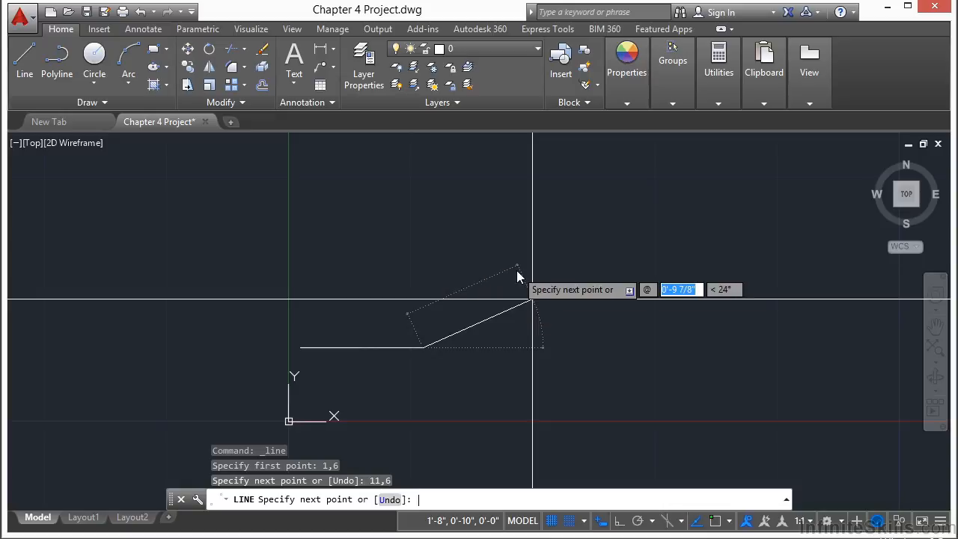
{"action": "type", "text": "3"}
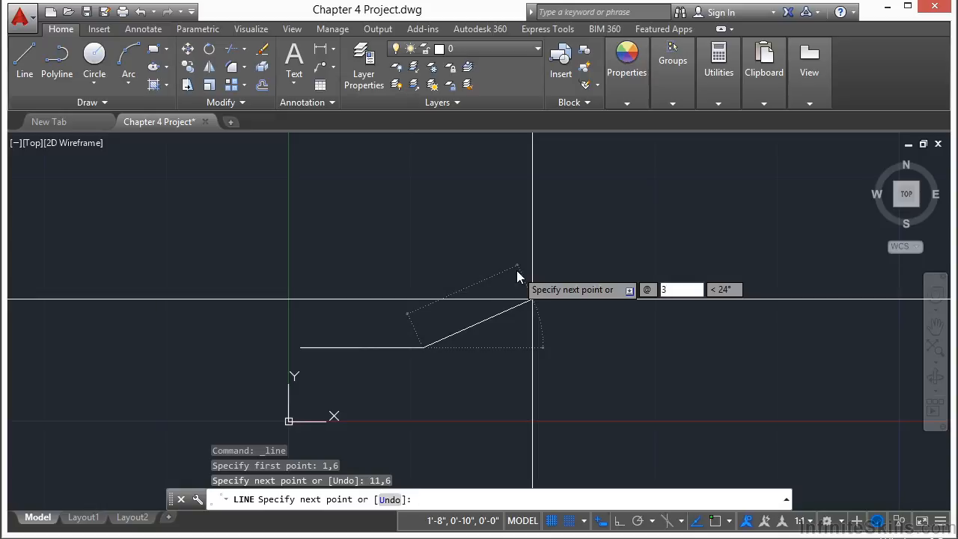
{"action": "key", "text": "Tab"}
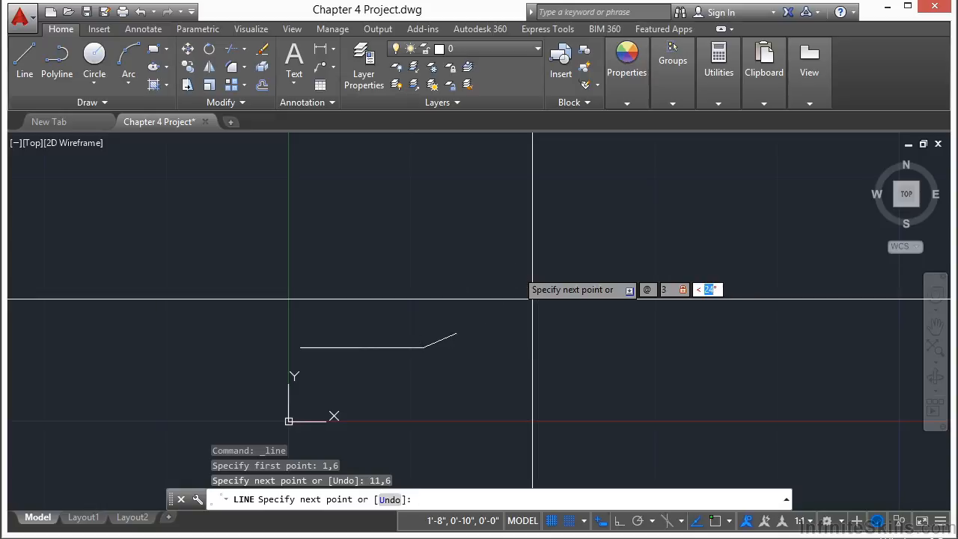
{"action": "type", "text": "90"}
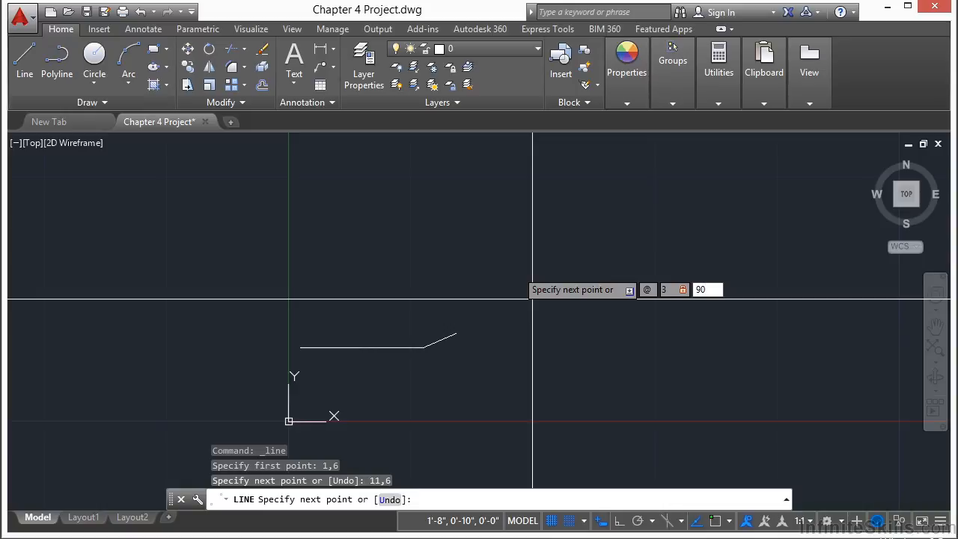
{"action": "key", "text": "Return"}
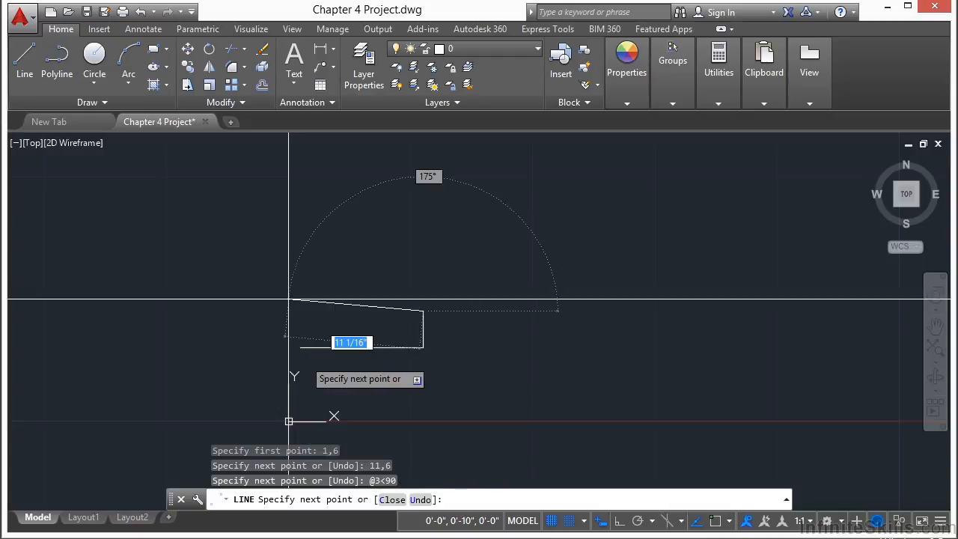
Step: Close the small triangle near the origin with the Line command's Close option
{"action": "scroll", "coordinate": [336, 335], "scroll_direction": "down", "scroll_amount": 3}
{"action": "middle_click_drag", "start_coordinate": [834, 353], "coordinate": [574, 365]}
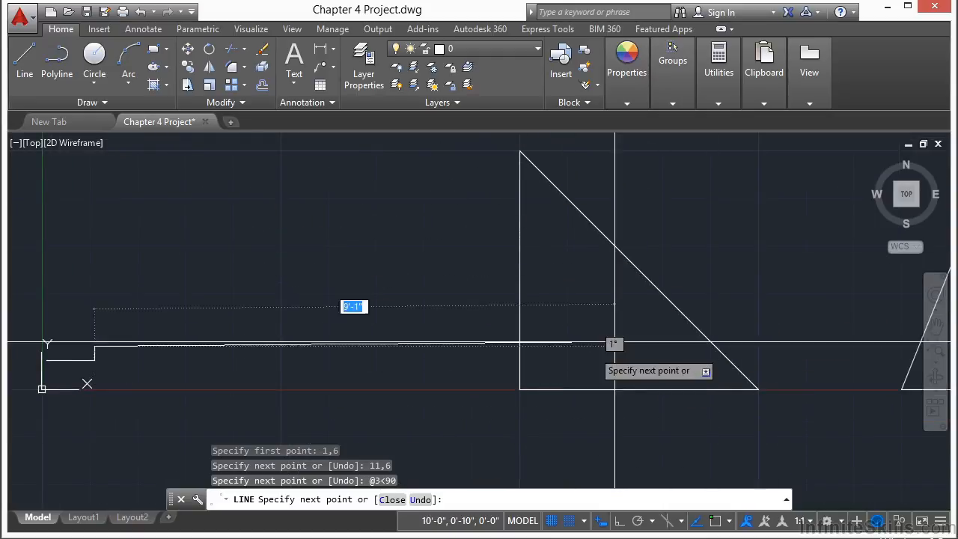
{"action": "scroll", "coordinate": [642, 254], "scroll_direction": "down", "scroll_amount": 2}
{"action": "middle_click_drag", "start_coordinate": [327, 310], "coordinate": [494, 314]}
{"action": "scroll", "coordinate": [457, 337], "scroll_direction": "up", "scroll_amount": 5}
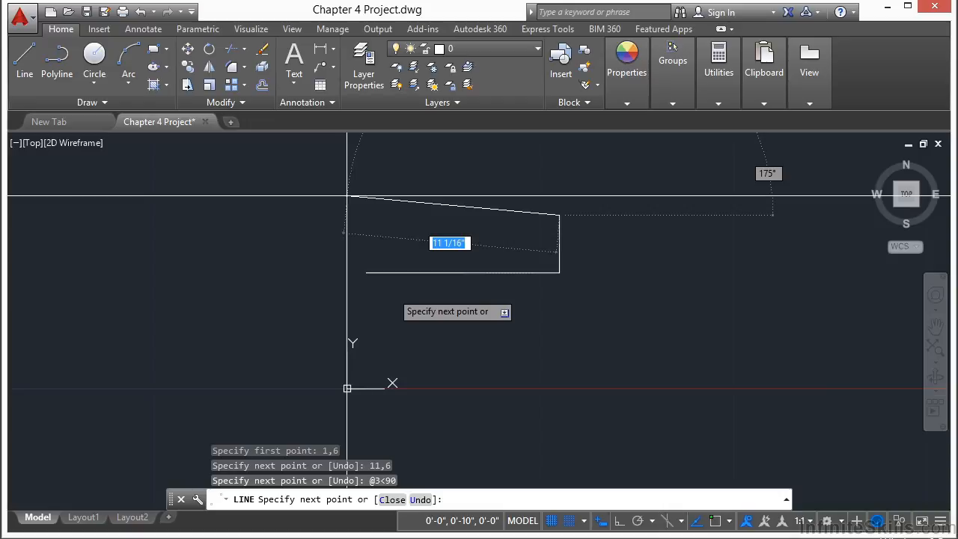
{"action": "type", "text": "cl"}
{"action": "key", "text": "Return"}
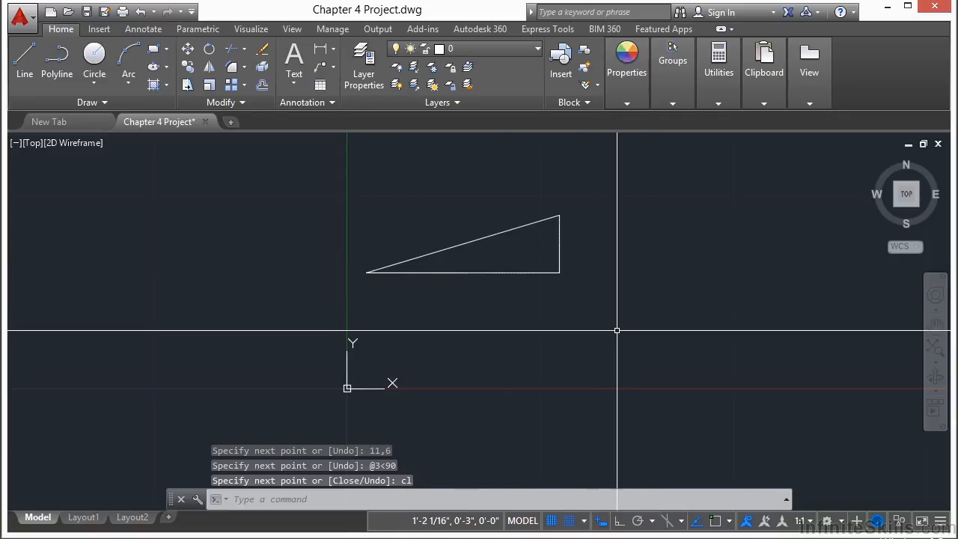
{"action": "scroll", "coordinate": [322, 336], "scroll_direction": "down", "scroll_amount": 5}
{"action": "middle_click_drag", "start_coordinate": [615, 280], "coordinate": [410, 317]}
{"action": "scroll", "coordinate": [412, 317], "scroll_direction": "down", "scroll_amount": 2}
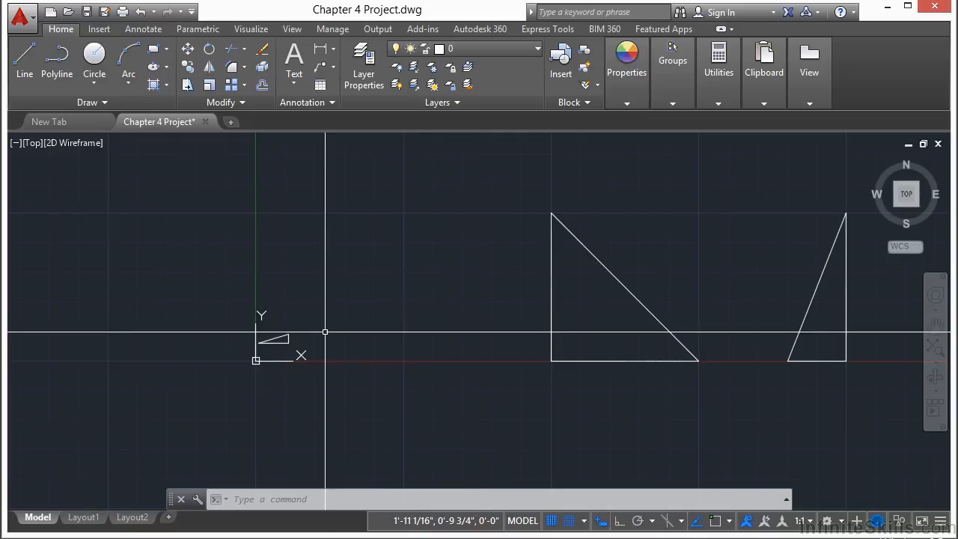